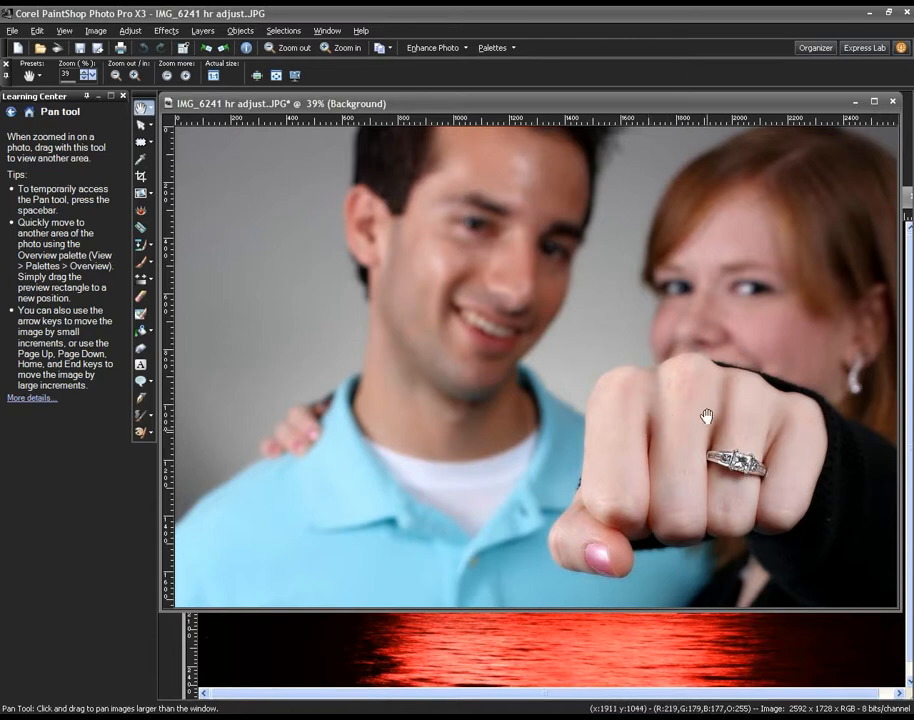
Step: Draw a freehand selection around the outstretched fist with the ring in IMG_6241 hr adjust..JPG
left_click(149, 145)
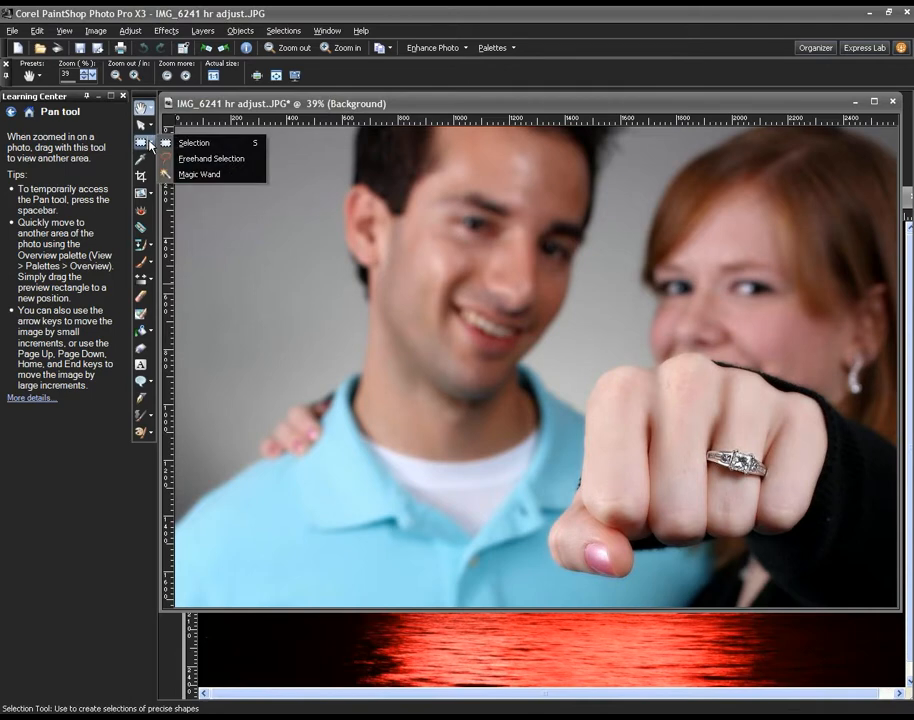
left_click(201, 160)
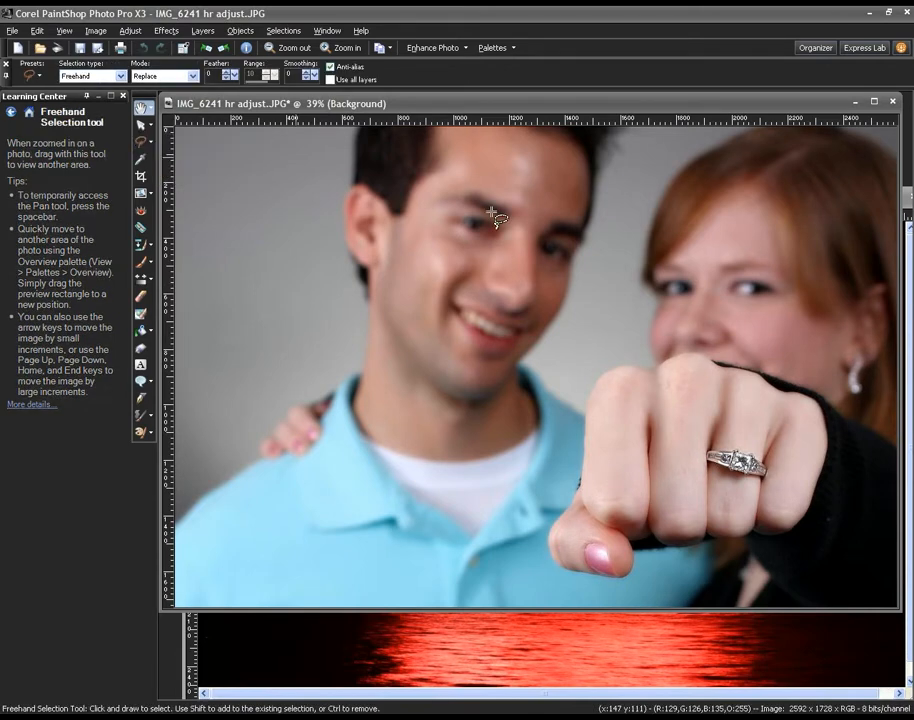
mouse_move(633, 300)
left_mouse_down()
mouse_move(534, 346)
mouse_move(514, 381)
mouse_move(491, 441)
mouse_move(493, 488)
mouse_move(514, 547)
mouse_move(553, 597)
mouse_move(783, 609)
mouse_move(897, 478)
mouse_move(875, 422)
mouse_move(830, 358)
mouse_move(682, 315)
mouse_move(565, 332)
left_mouse_up()
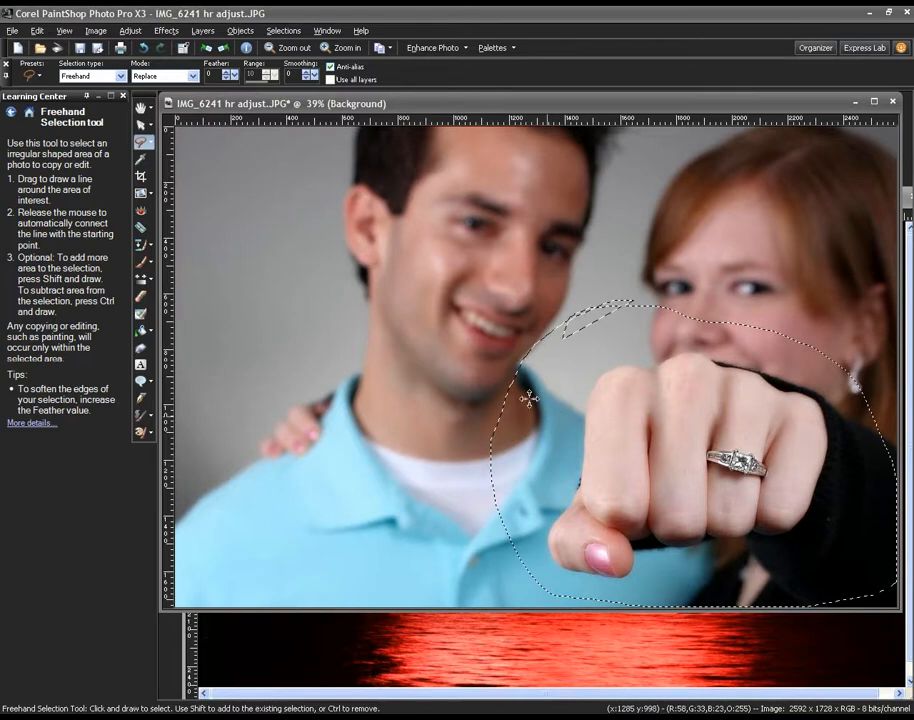
Step: Try a Depth of Field blur of 34 with the selected fist as the area of focus, and discard it
left_click(131, 31)
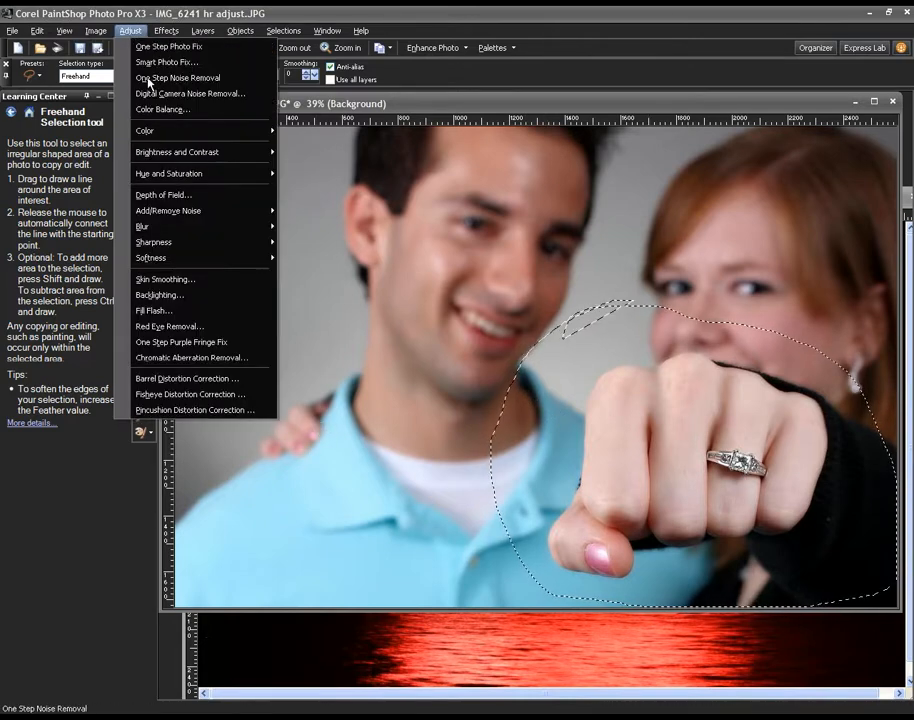
left_click(189, 199)
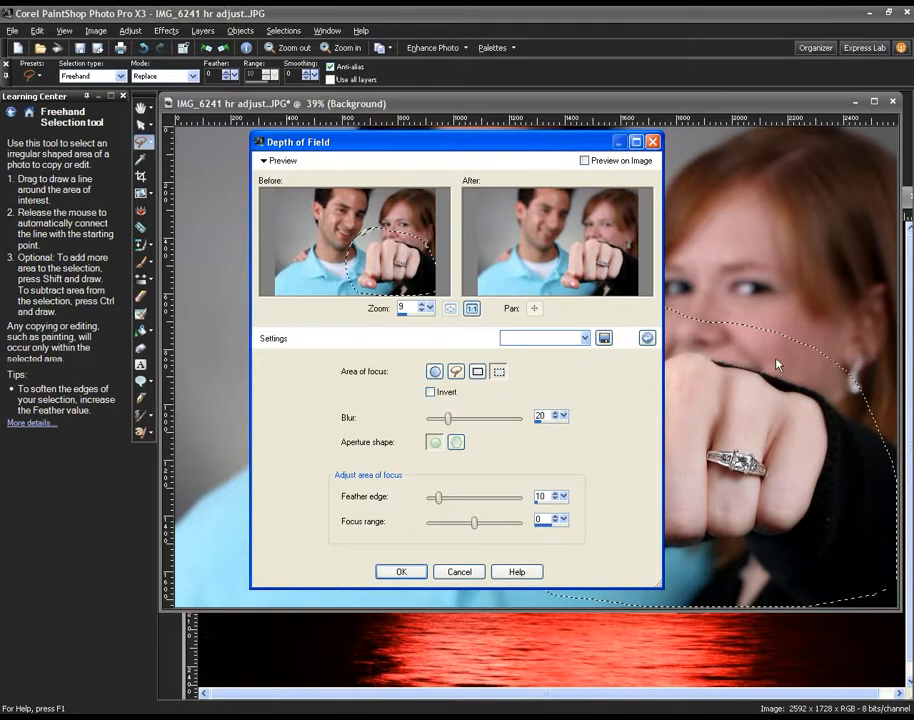
left_click_drag(454, 420, 460, 420)
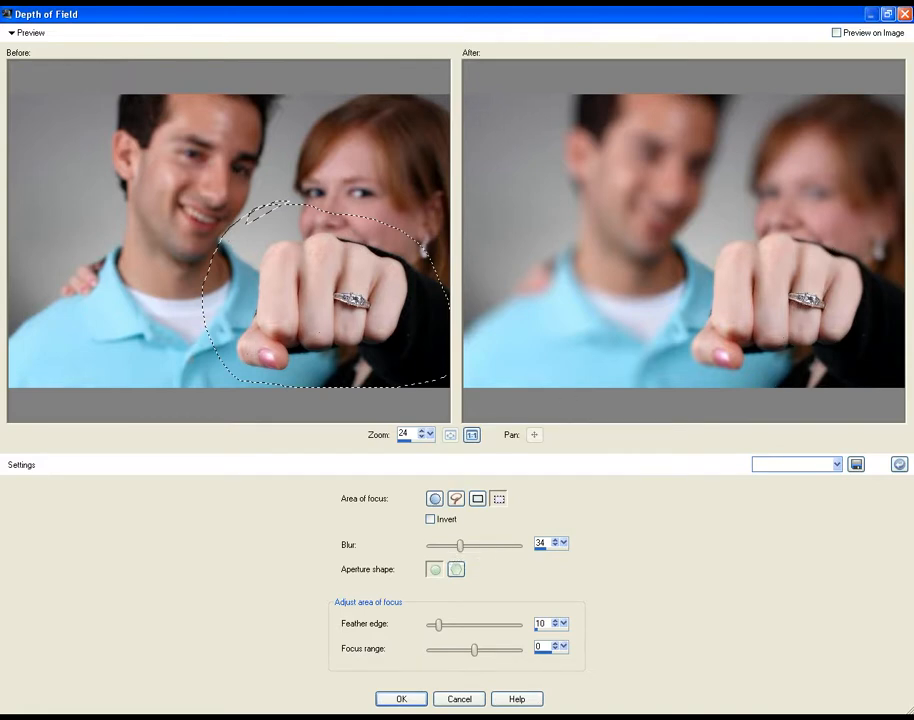
left_click(907, 14)
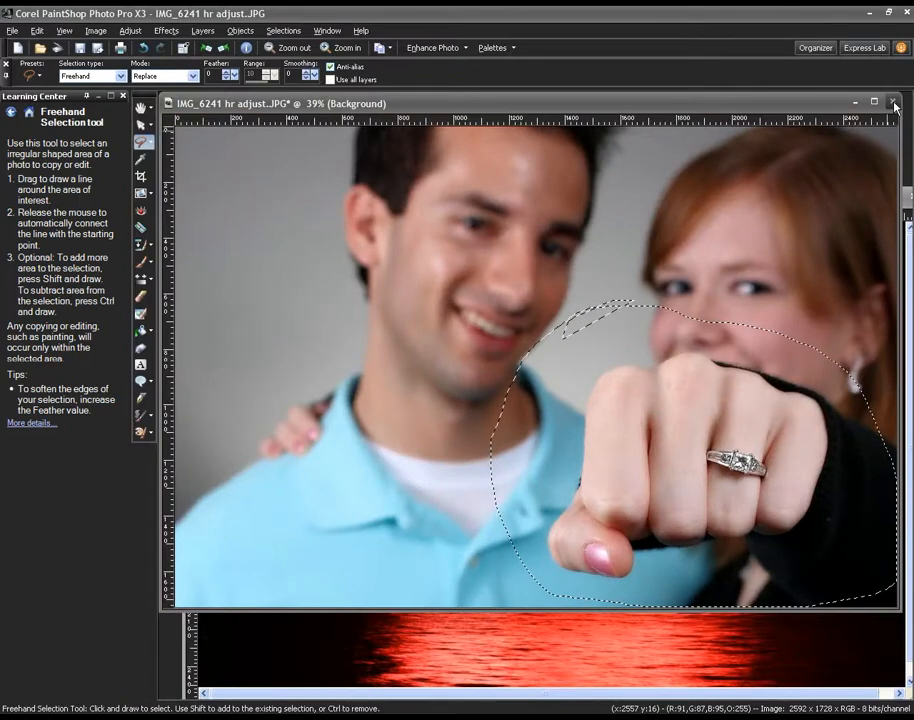
Step: Browse the photos in the Organizer and open IMG_0138 hr soft.jpg for editing
left_click(815, 49)
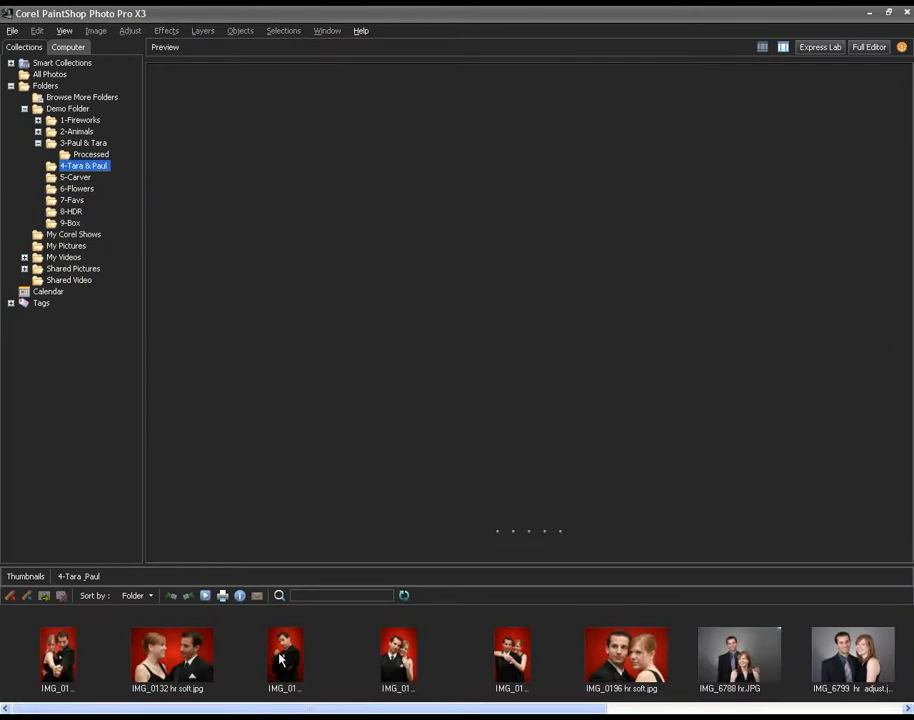
left_click(280, 660)
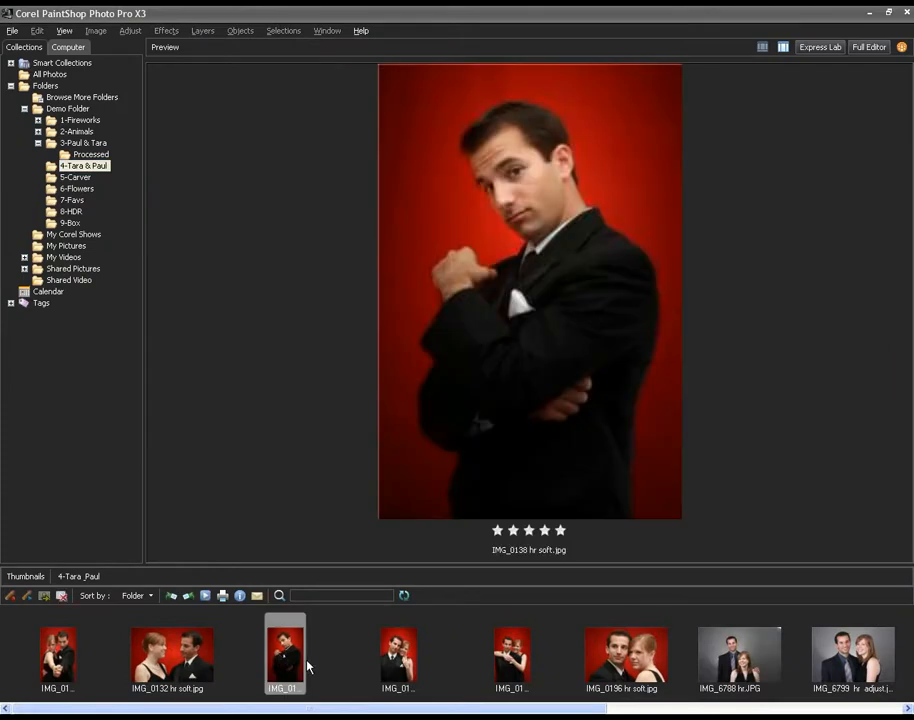
left_click(190, 670)
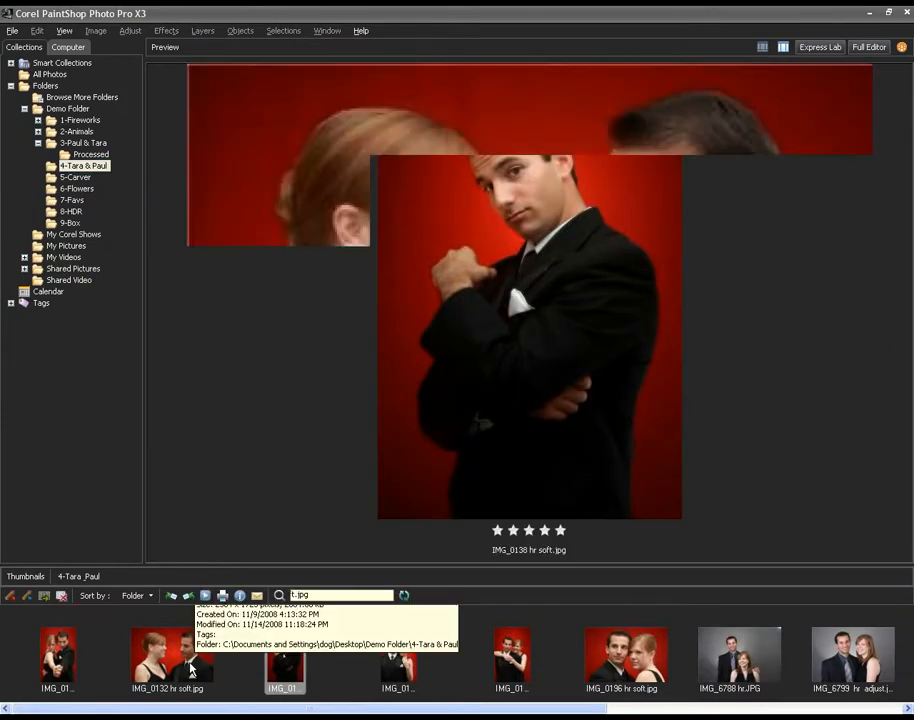
left_click(285, 660)
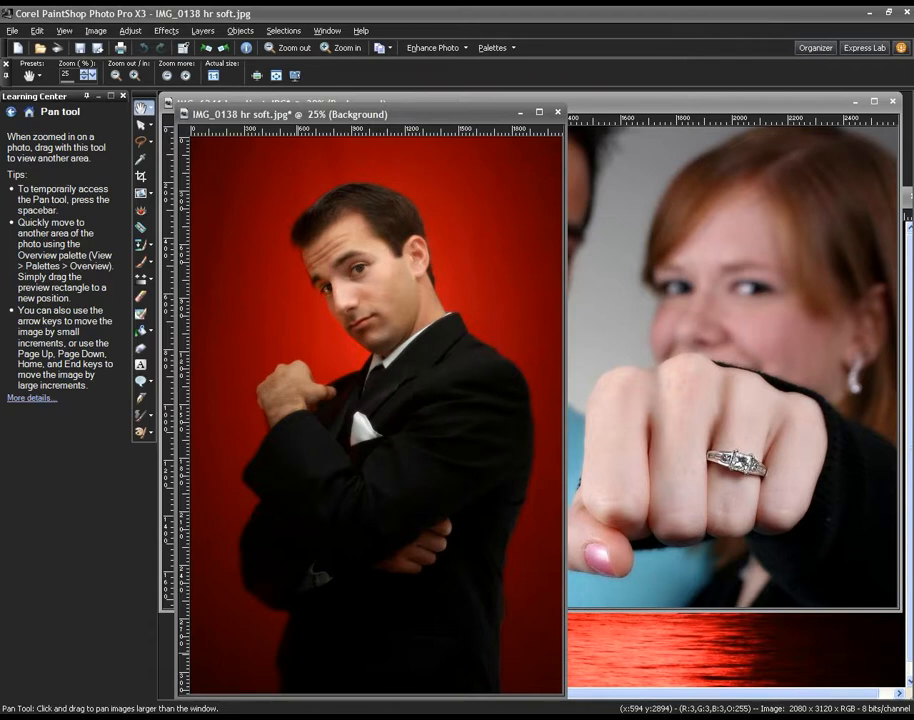
Step: Crop IMG_0138 hr soft.jpg freely to the man's head and shoulders, about 3.88 by 3.78 inches
left_click(142, 177)
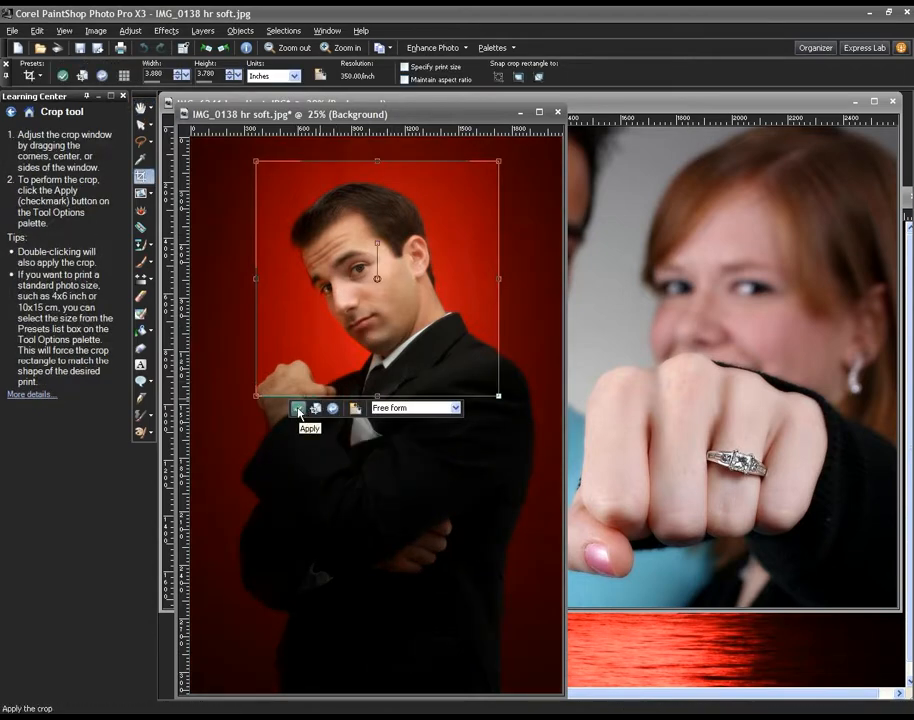
left_click(298, 409)
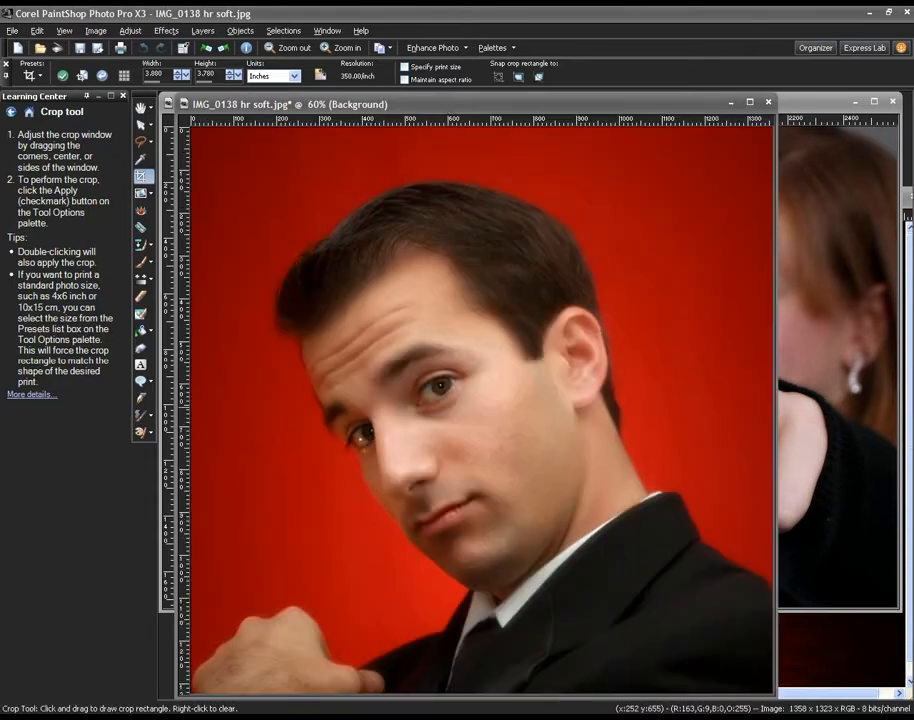
left_click_drag(449, 105, 436, 103)
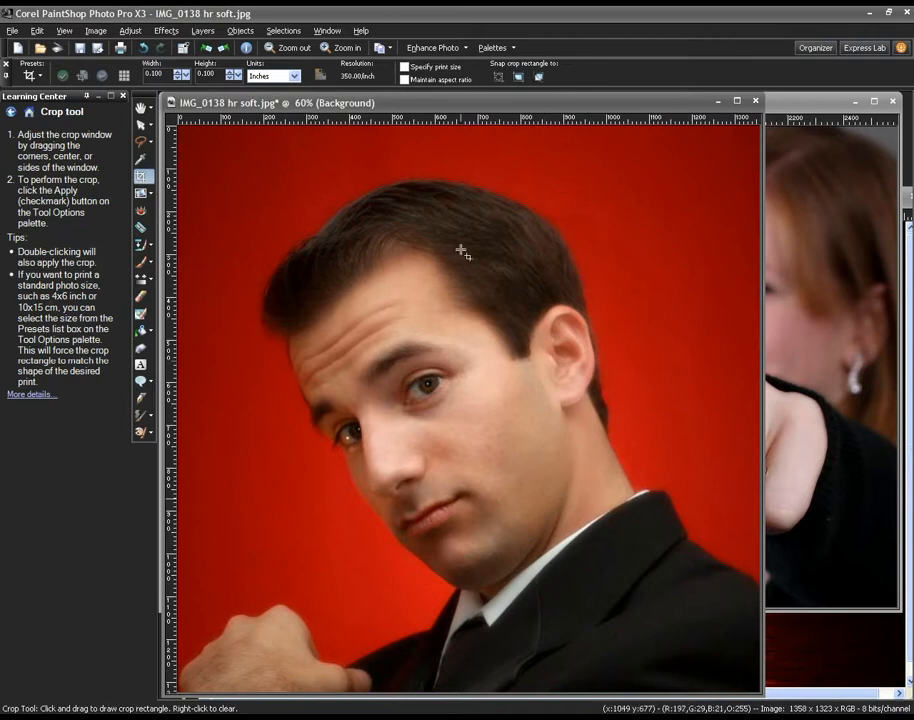
Step: Outline the man's head, neck and shirt collar in the Object Extractor using brush size 20
left_click(97, 31)
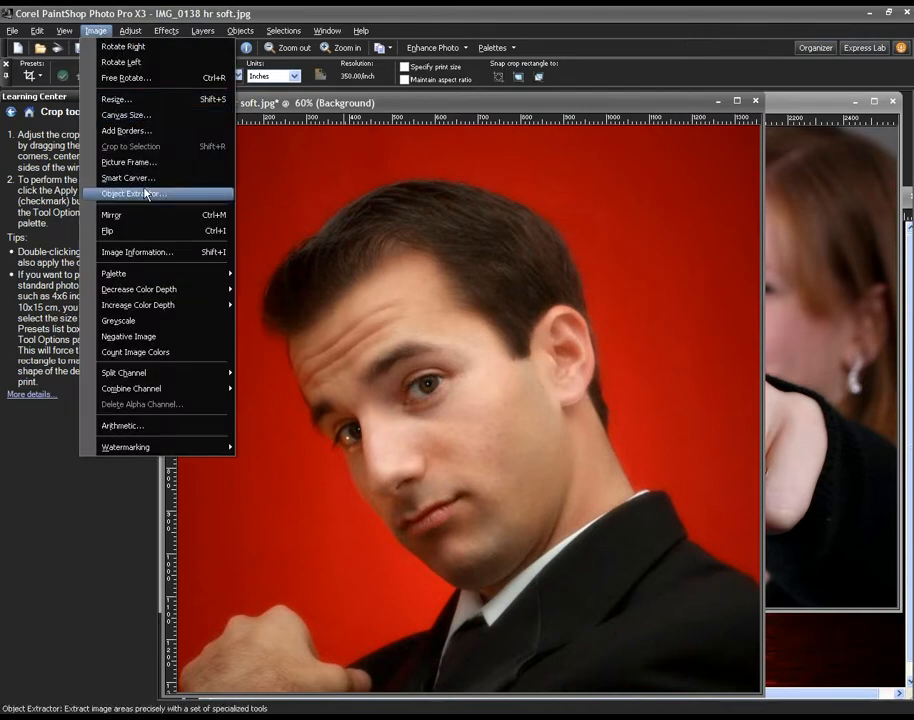
left_click(150, 195)
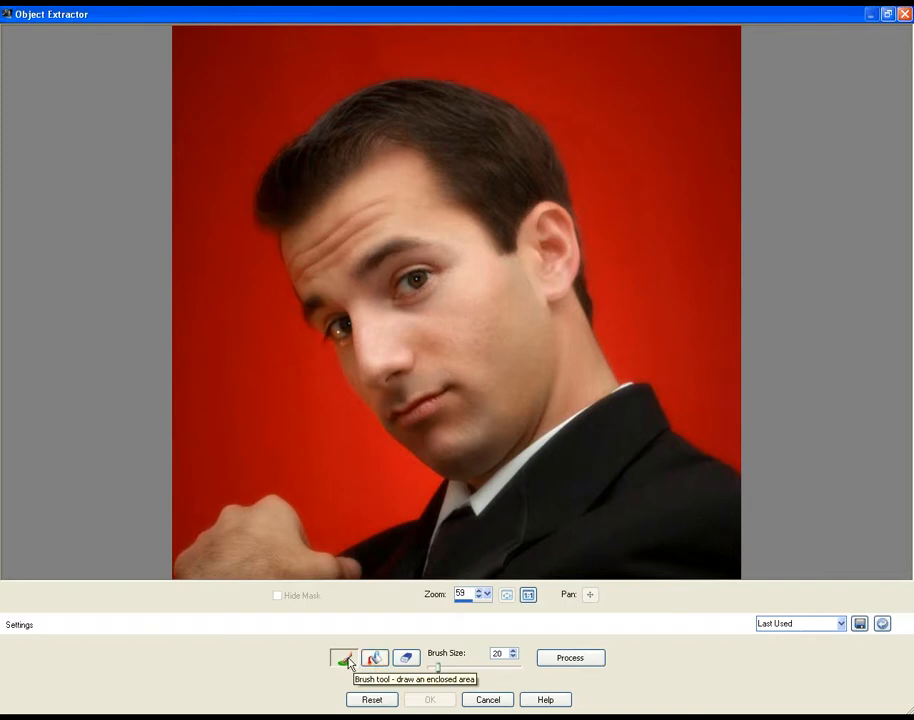
mouse_move(441, 480)
left_mouse_down()
mouse_move(360, 403)
mouse_move(334, 343)
mouse_move(284, 275)
mouse_move(280, 233)
mouse_move(264, 224)
mouse_move(251, 188)
mouse_move(292, 136)
mouse_move(346, 98)
mouse_move(434, 75)
mouse_move(375, 78)
mouse_move(479, 78)
mouse_move(541, 114)
mouse_move(567, 155)
mouse_move(588, 233)
mouse_move(592, 330)
mouse_move(624, 382)
left_mouse_up()
mouse_move(629, 379)
left_mouse_down()
mouse_move(553, 428)
mouse_move(484, 507)
mouse_move(469, 513)
mouse_move(444, 483)
left_mouse_up()
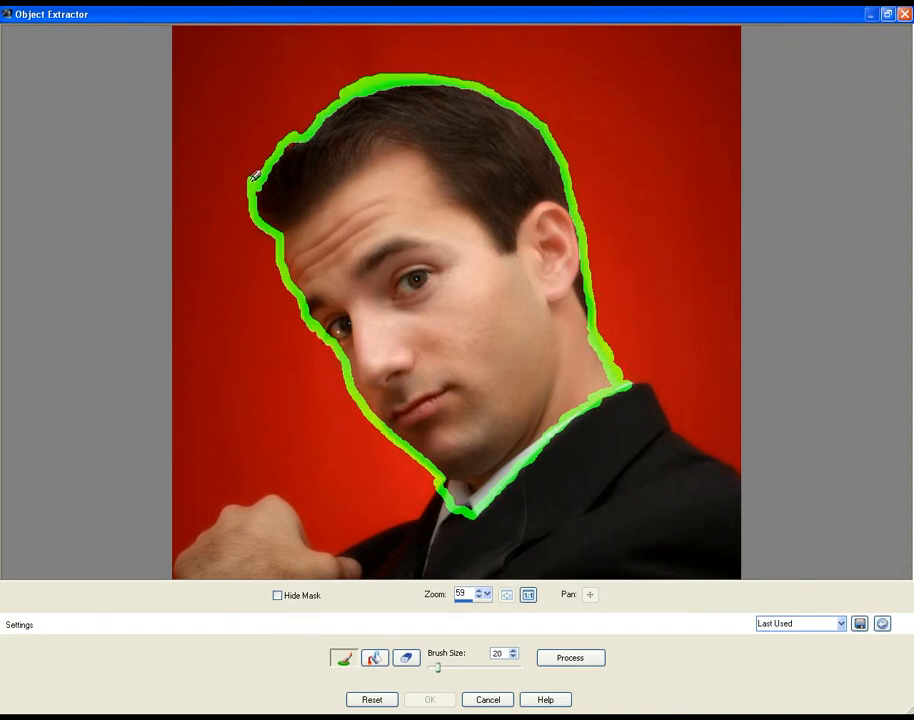
Step: Fill the outlined head, process the extraction, preview it with the mask hidden, and discard the cutout
left_click(375, 660)
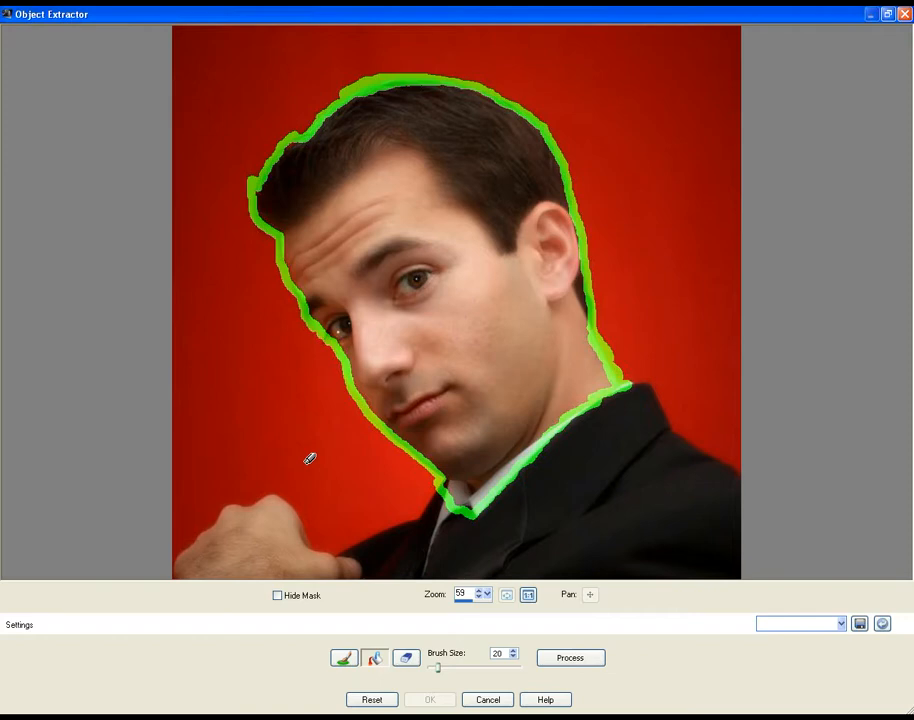
left_click(479, 320)
left_click(576, 657)
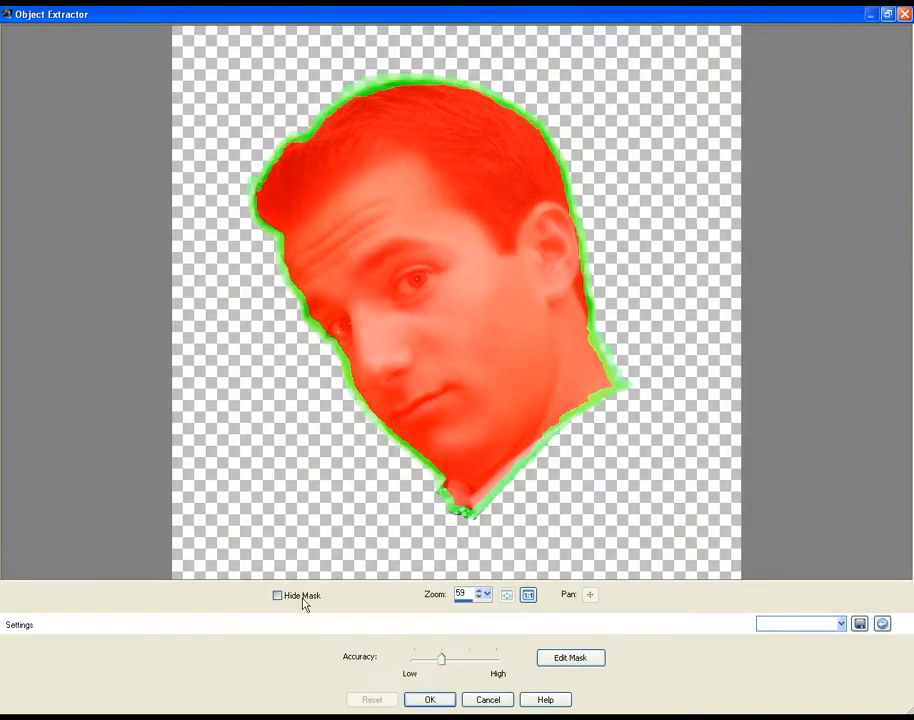
left_click(308, 597)
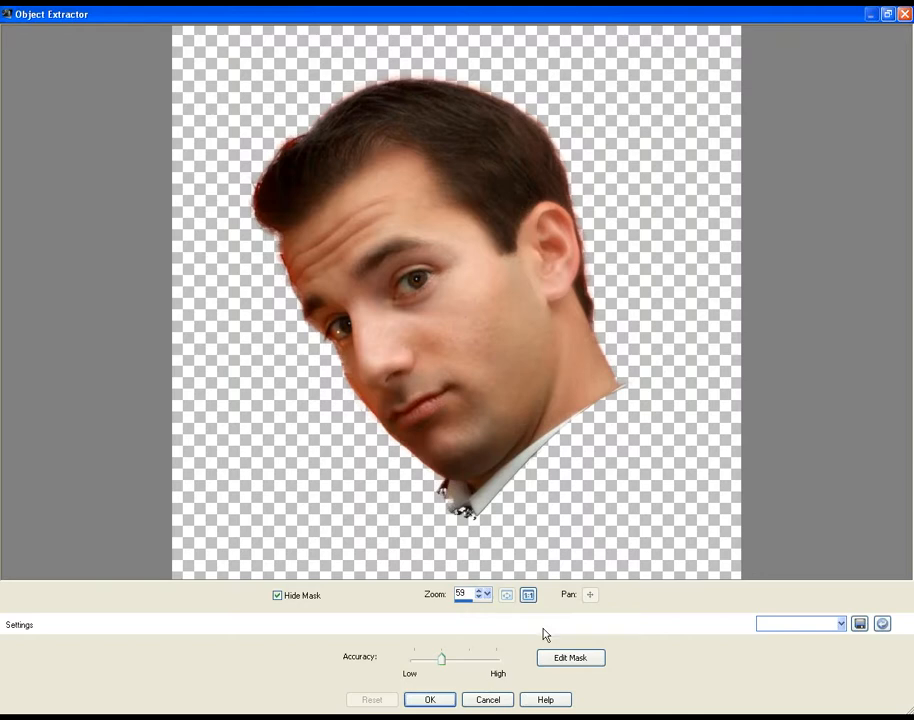
left_click(487, 700)
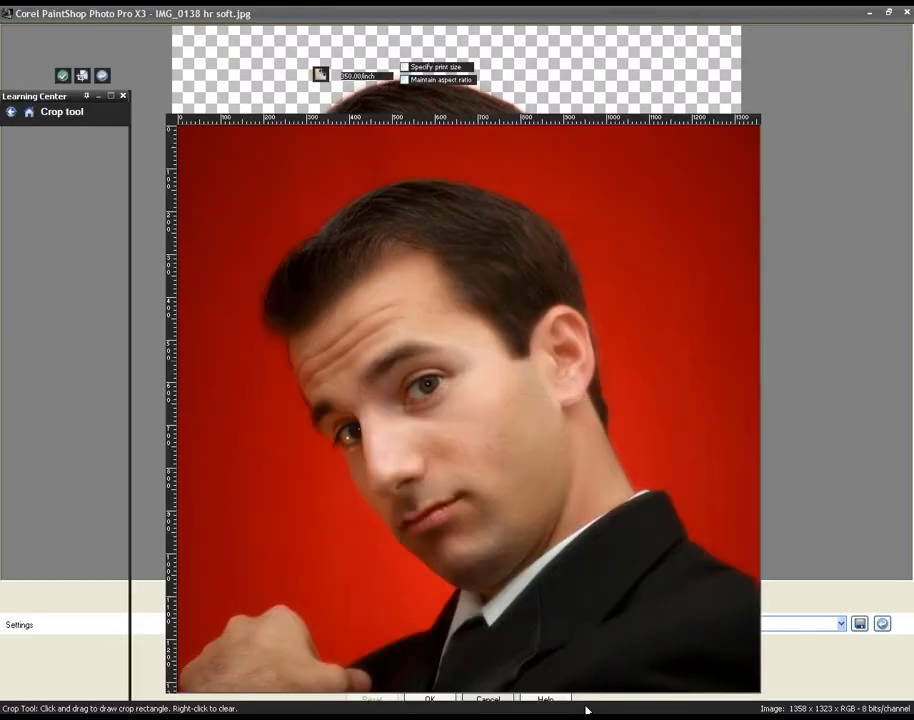
Step: Close IMG_0138 hr soft.jpg and IMG_6241 hr adjust..JPG without saving changes
left_click(756, 101)
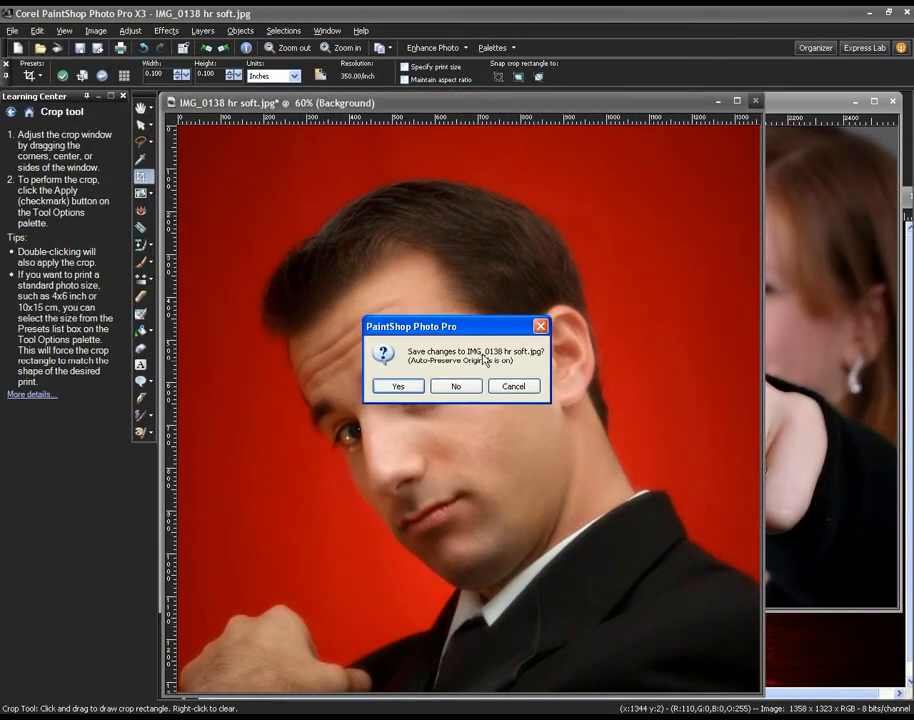
left_click(456, 387)
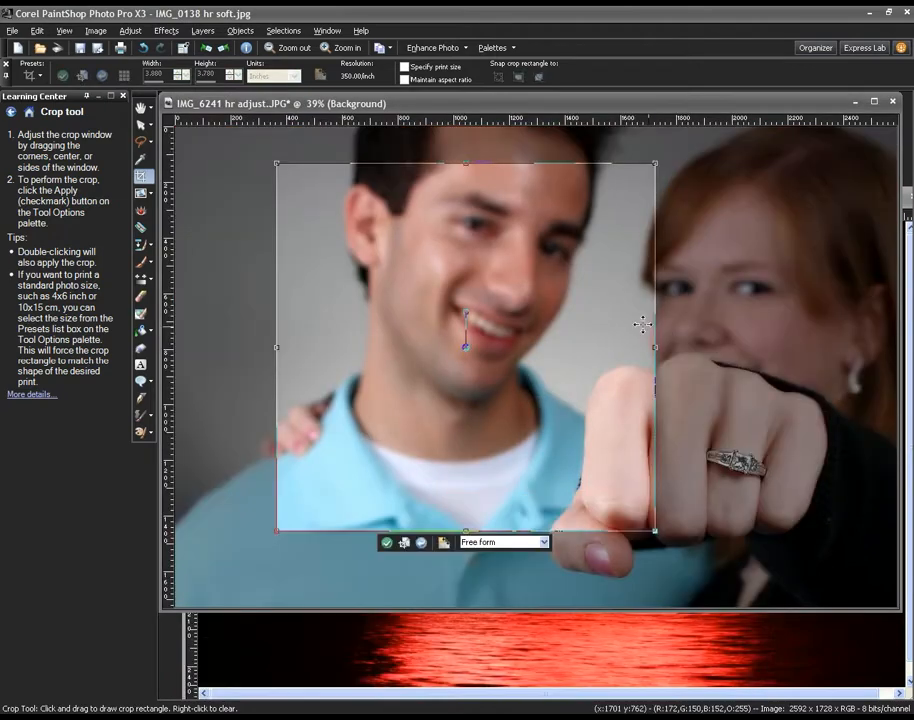
left_click(893, 101)
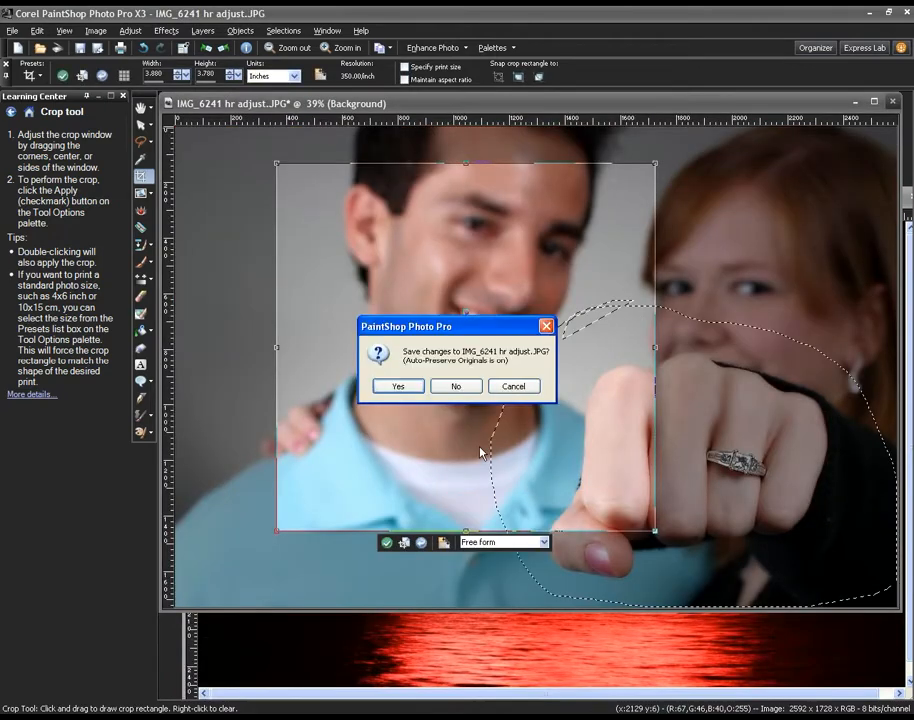
left_click(456, 386)
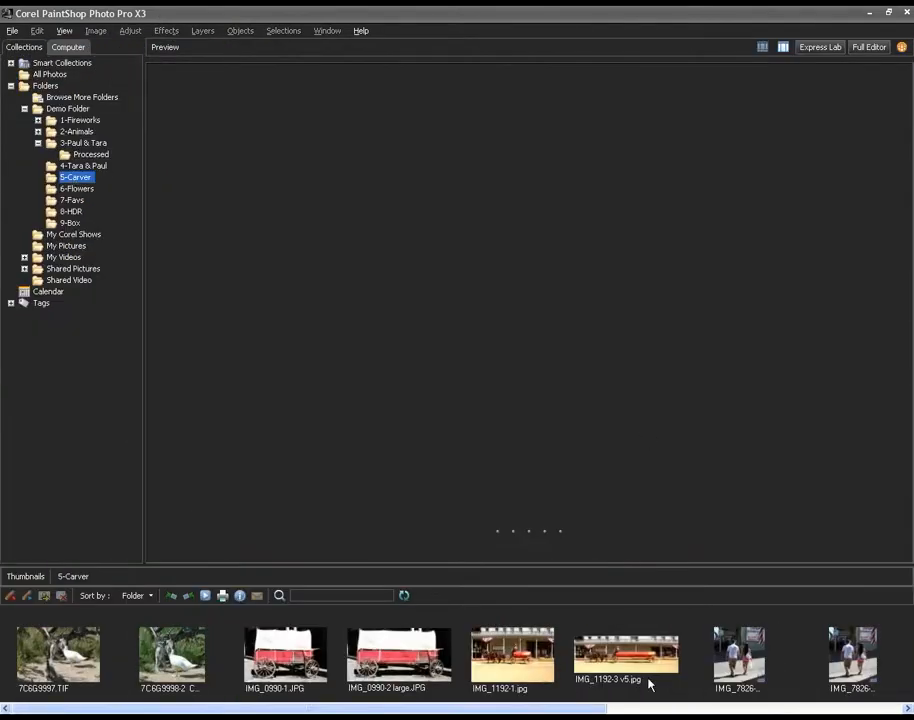
Step: Open IMG_7826-1 resize.JPG from the 5-Carver folder in the Full Editor
left_click(751, 658)
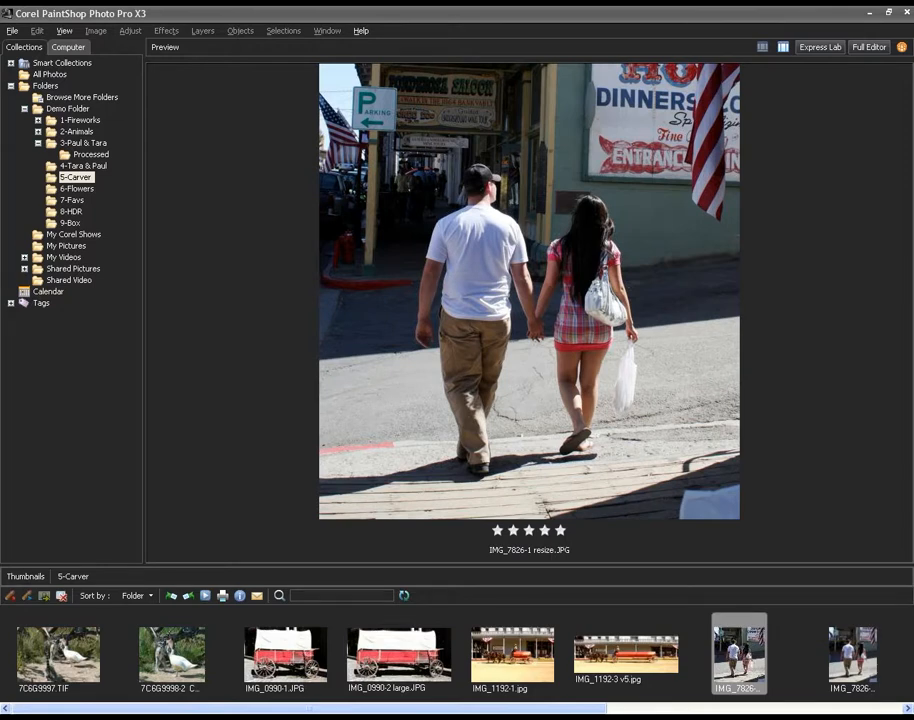
left_click(869, 47)
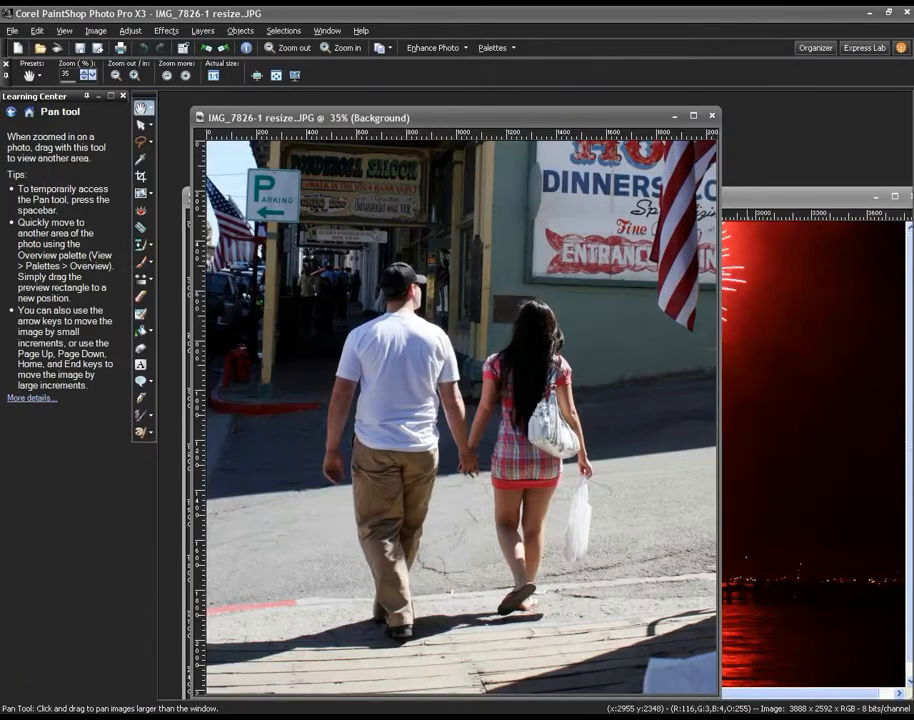
Step: Mark the woman's white plastic bag for removal in Smart Carver using brush size 20
left_click(122, 32)
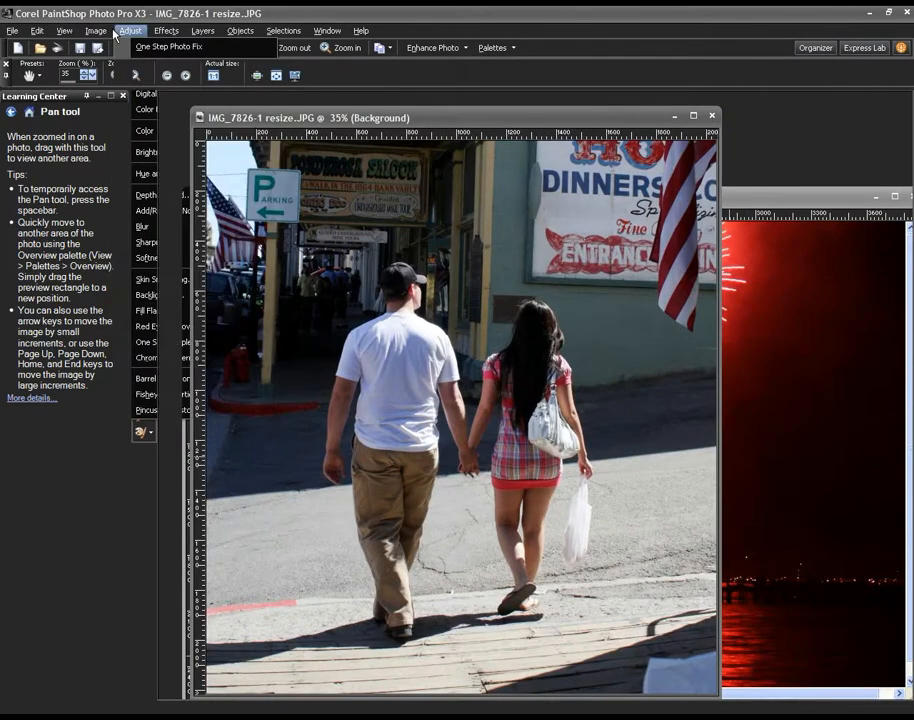
mouse_move(96, 31)
left_click(156, 180)
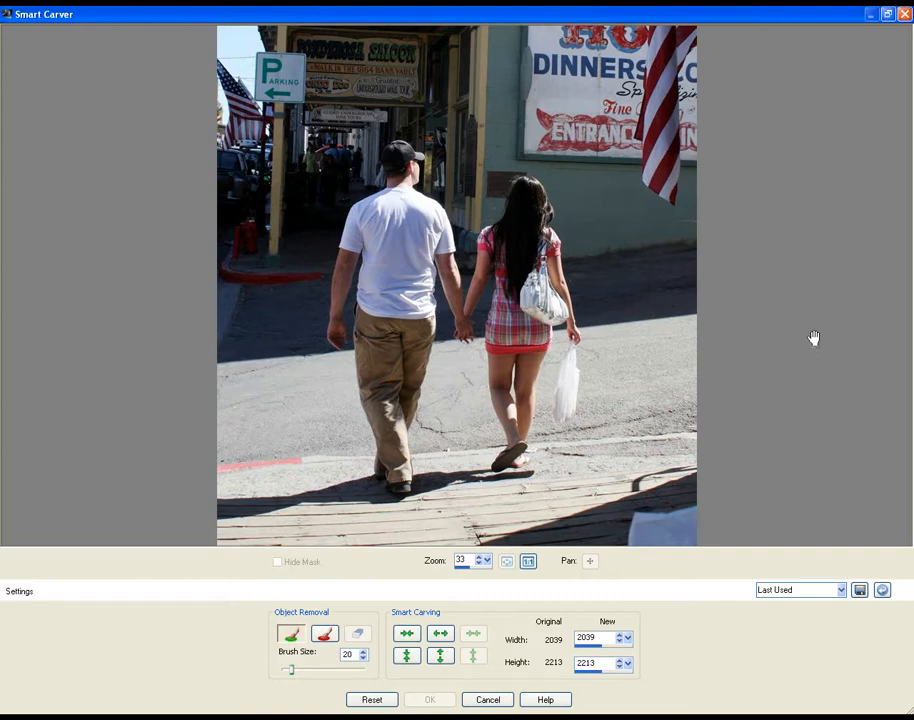
left_click(480, 572)
left_click(528, 561)
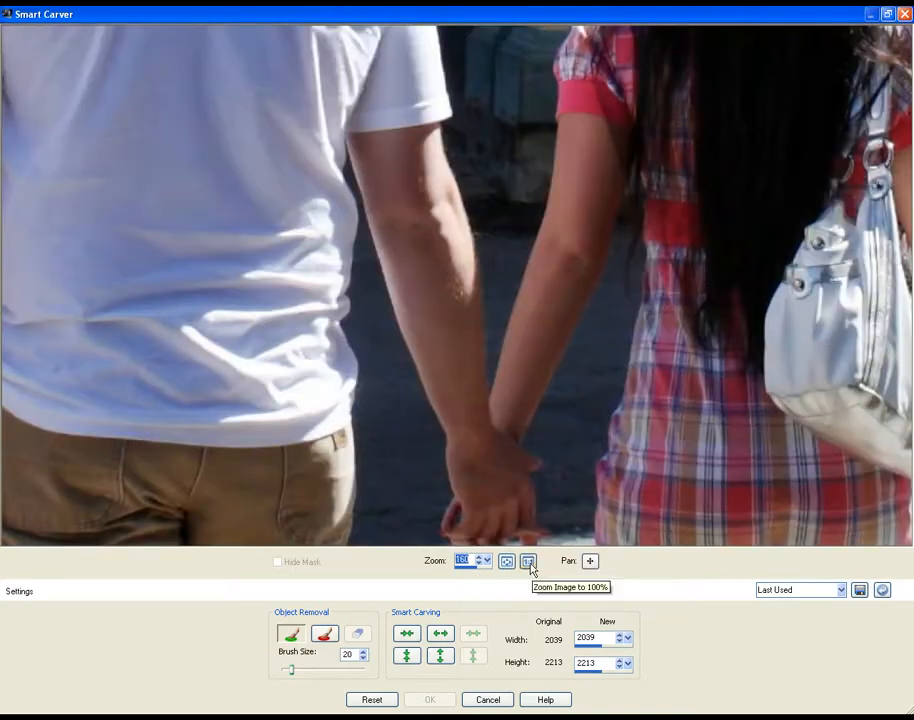
left_click(588, 563)
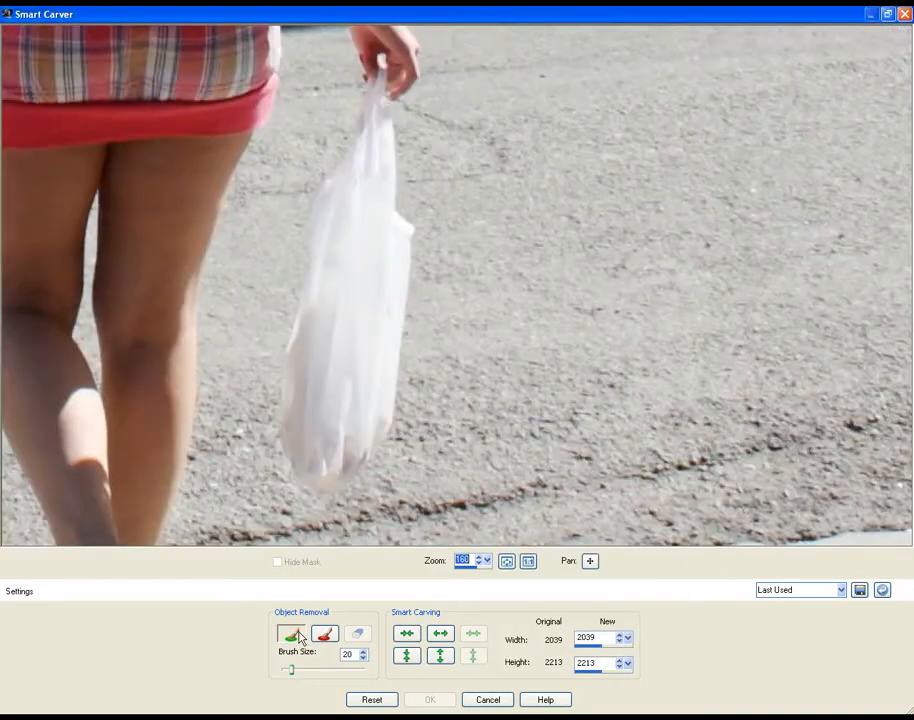
left_click(325, 641)
mouse_move(376, 97)
left_mouse_down()
mouse_move(324, 191)
mouse_move(312, 281)
mouse_move(293, 320)
mouse_move(286, 405)
mouse_move(306, 476)
mouse_move(335, 482)
mouse_move(353, 470)
mouse_move(383, 437)
mouse_move(395, 390)
mouse_move(410, 240)
mouse_move(389, 201)
mouse_move(385, 116)
mouse_move(389, 140)
mouse_move(339, 204)
mouse_move(373, 192)
mouse_move(378, 231)
mouse_move(363, 216)
mouse_move(379, 238)
mouse_move(342, 234)
mouse_move(384, 295)
mouse_move(328, 268)
mouse_move(323, 251)
mouse_move(382, 268)
mouse_move(389, 309)
mouse_move(328, 290)
mouse_move(385, 328)
mouse_move(350, 335)
mouse_move(320, 302)
mouse_move(308, 361)
mouse_move(317, 461)
mouse_move(360, 445)
mouse_move(381, 388)
mouse_move(331, 424)
mouse_move(338, 368)
mouse_move(343, 451)
left_mouse_up()
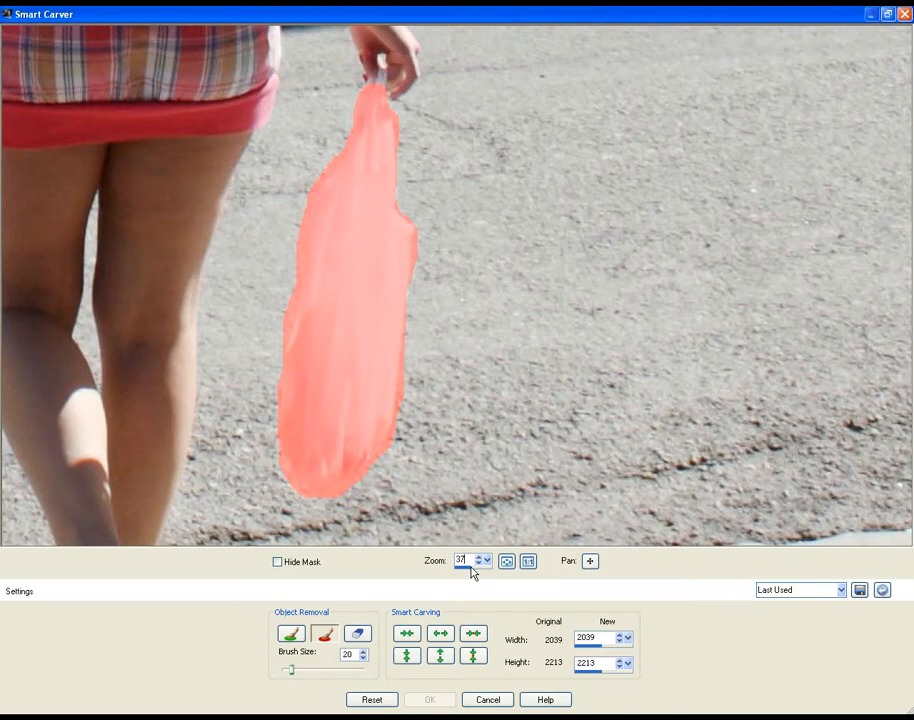
Step: Mark the woman's hand and the near edge of her dress, leg and foot for preservation in Smart Carver
left_click(473, 568)
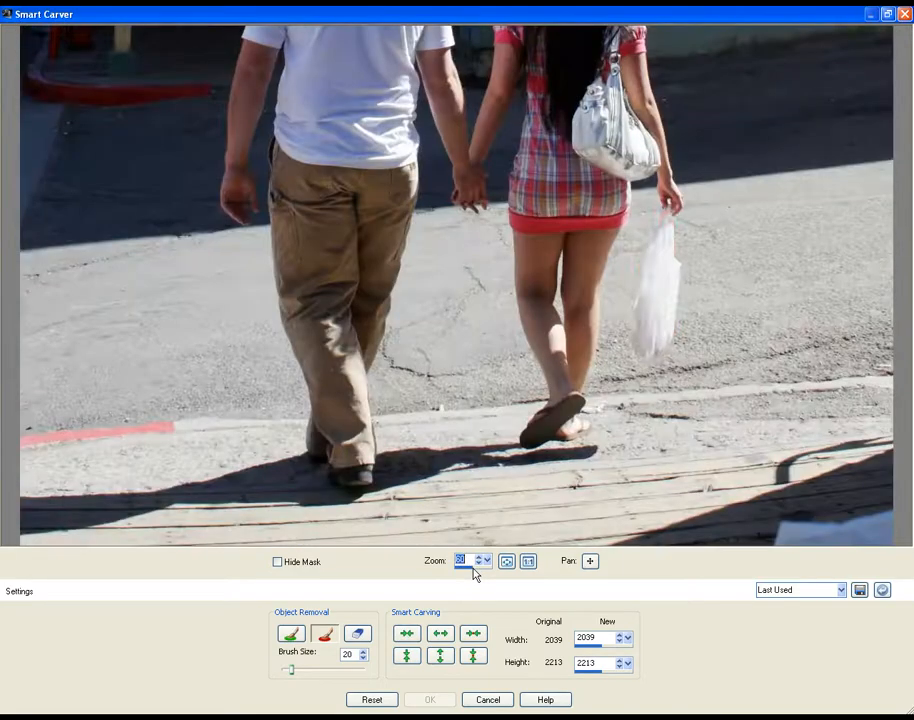
left_click(291, 633)
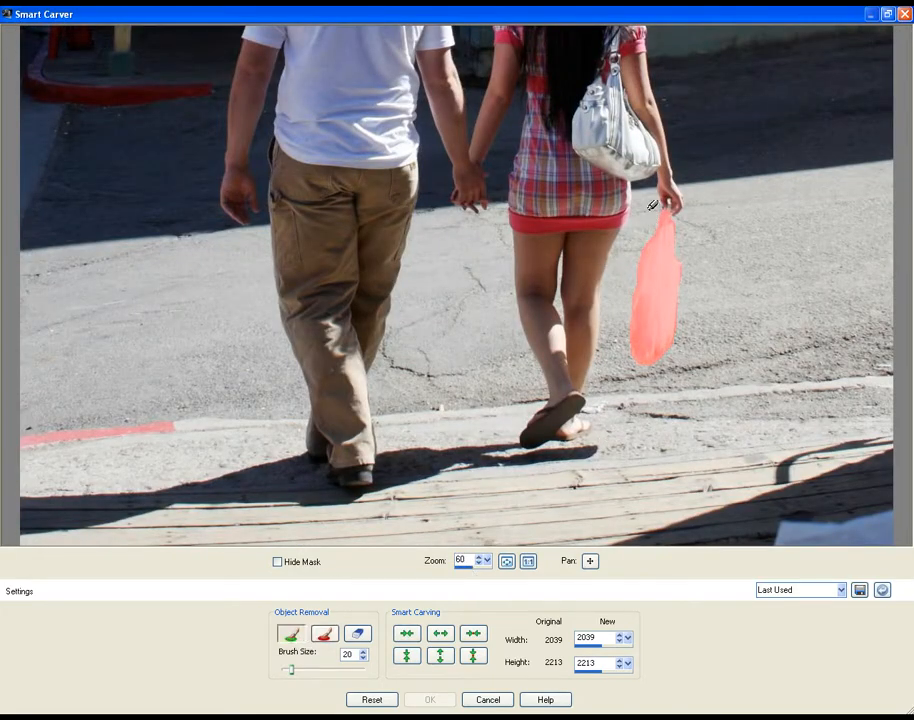
mouse_move(664, 203)
left_mouse_down()
mouse_move(684, 188)
mouse_move(673, 196)
mouse_move(645, 181)
mouse_move(608, 265)
mouse_move(586, 430)
mouse_move(609, 314)
mouse_move(597, 350)
left_mouse_up()
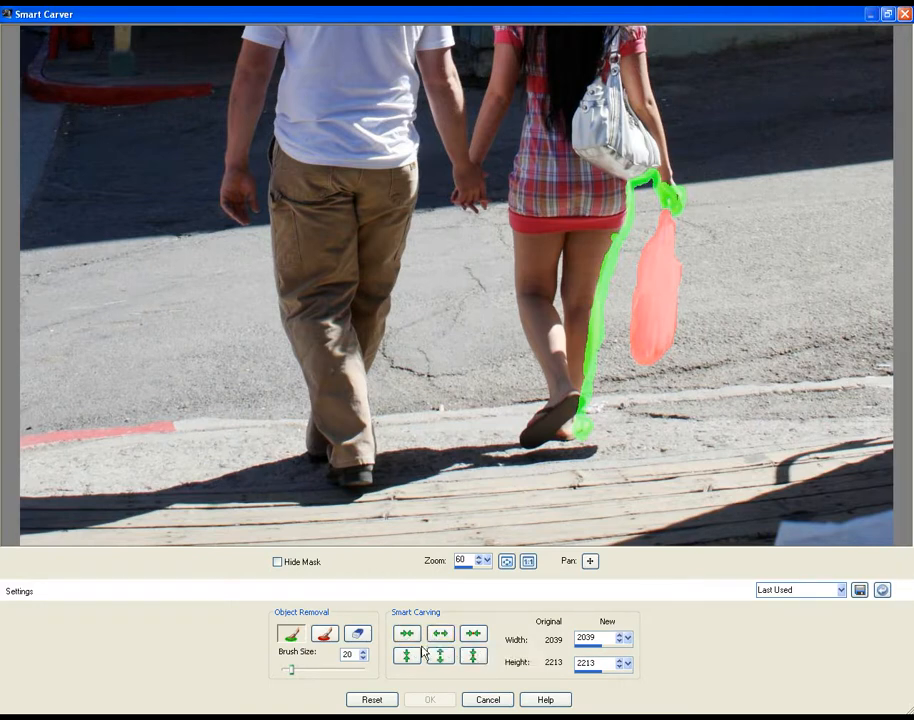
Step: Try Smart Carver's automatic horizontal removal on the marked plastic bag, inspect the woman's hand and legs up close, and discard the carving
left_click(474, 634)
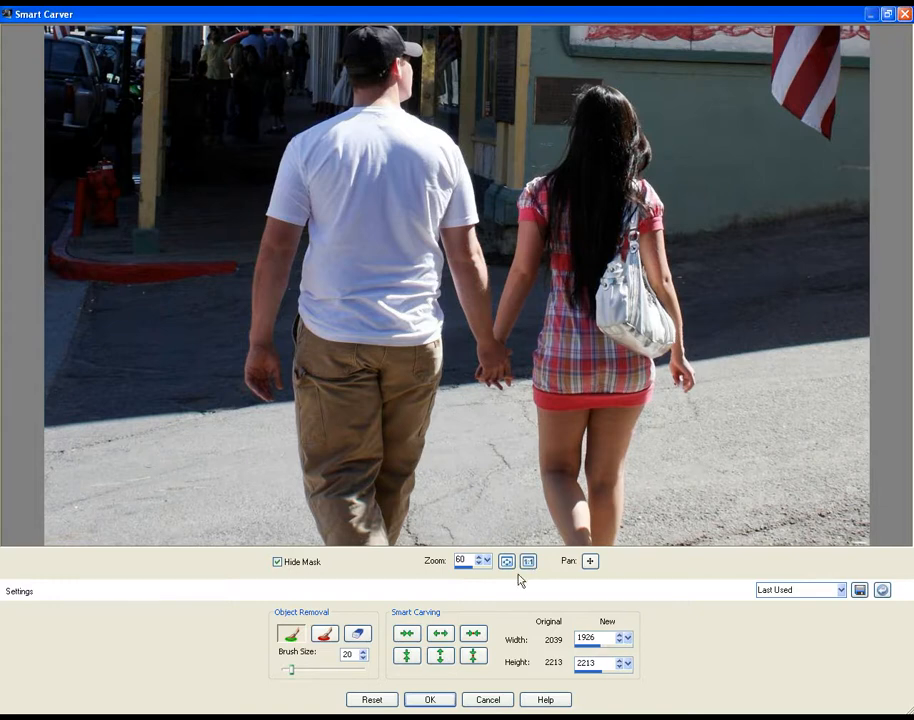
left_click(477, 569)
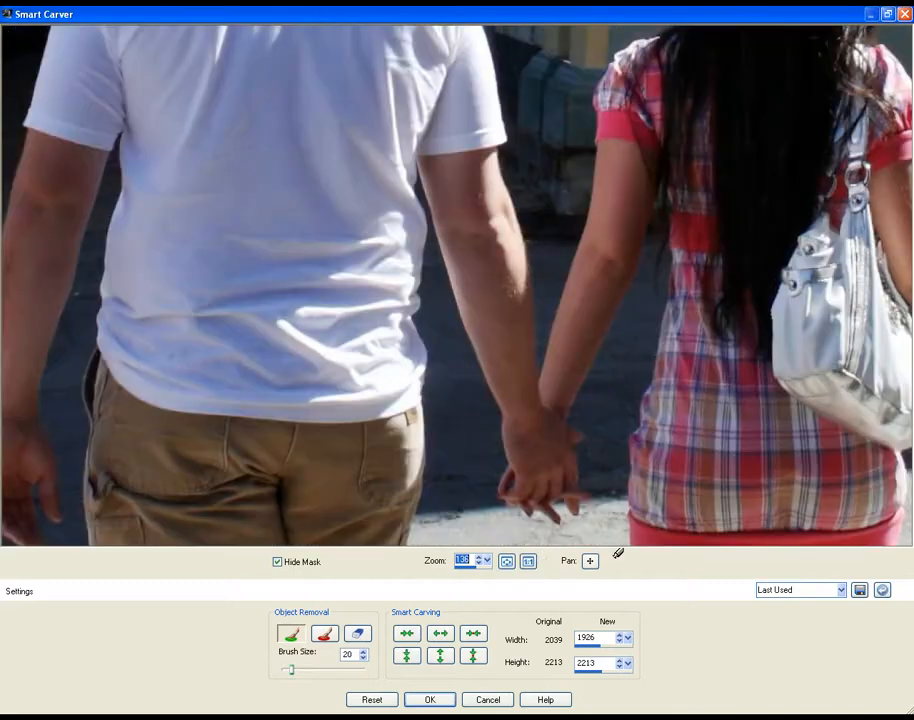
left_click_drag(590, 561, 641, 606)
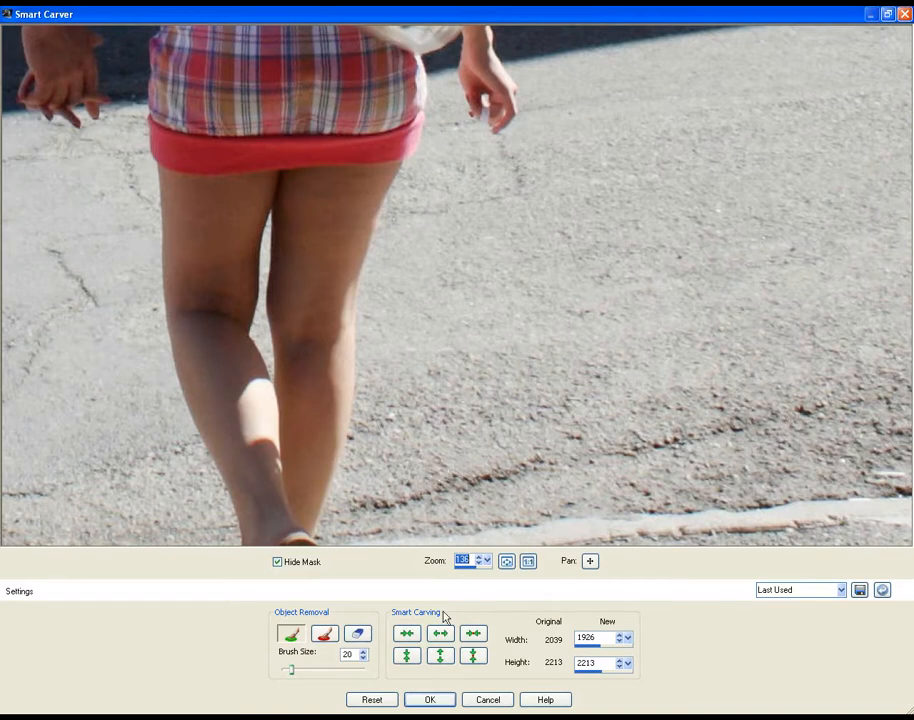
left_click_drag(477, 568, 476, 569)
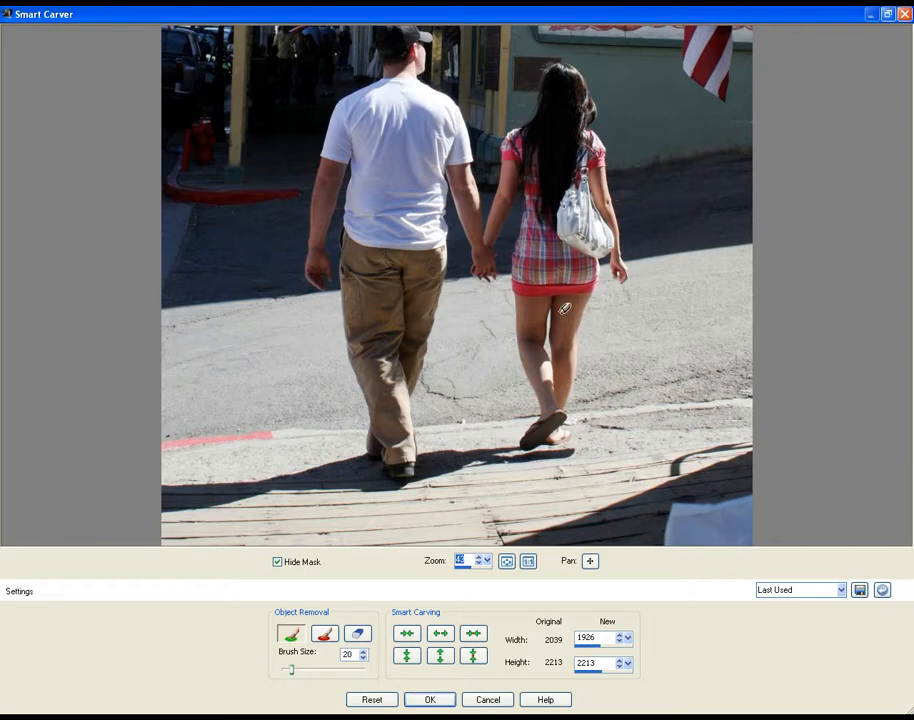
left_click(505, 562)
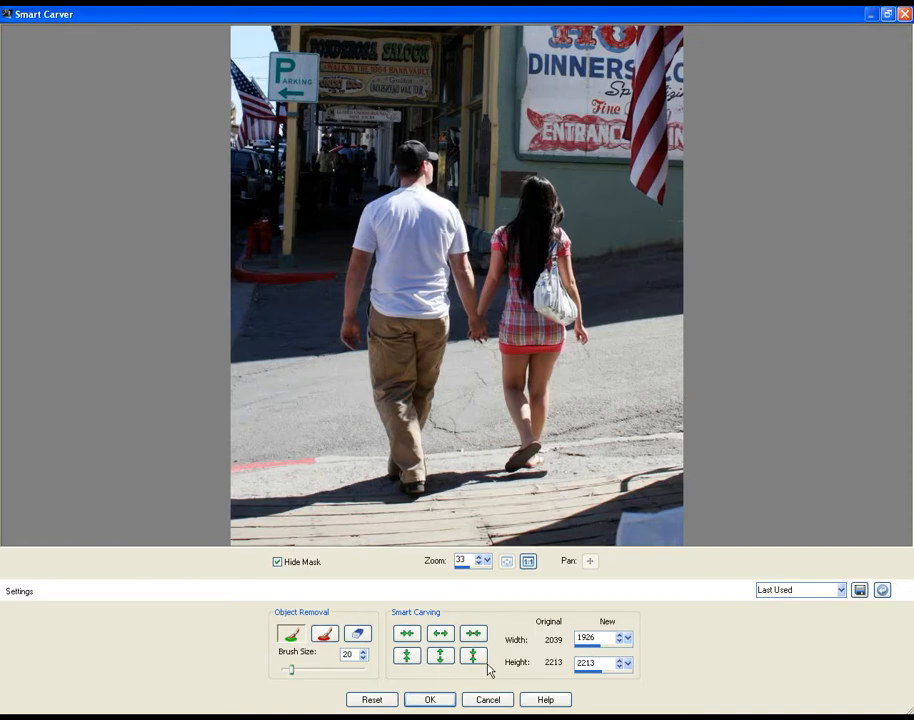
left_click(488, 700)
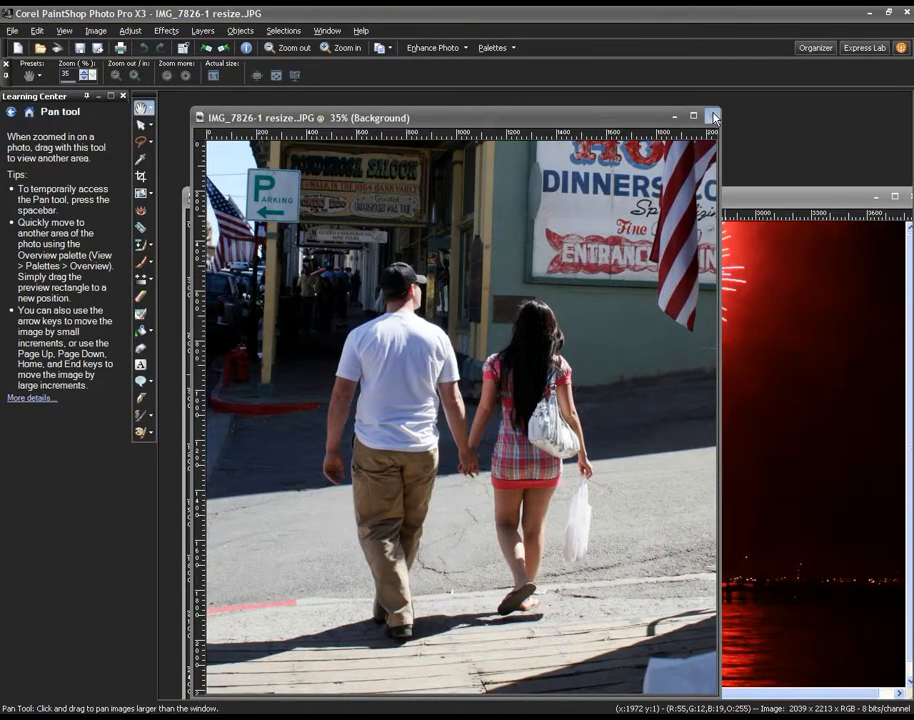
Step: Close the photos IMG_7826-1 resize.JPG and Image0064.JPG
left_click(714, 117)
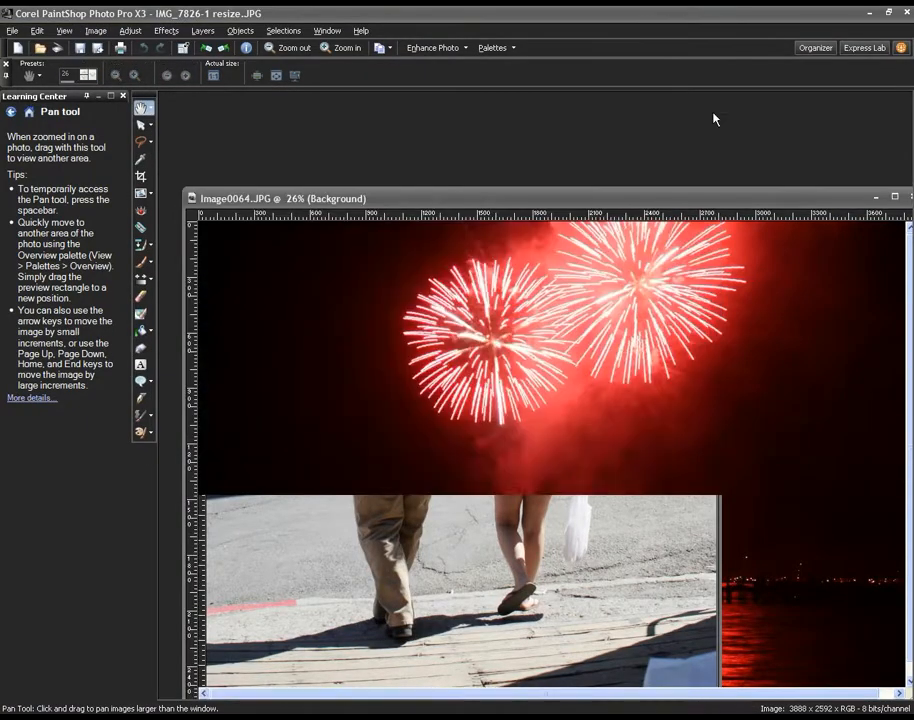
left_click_drag(824, 205, 798, 111)
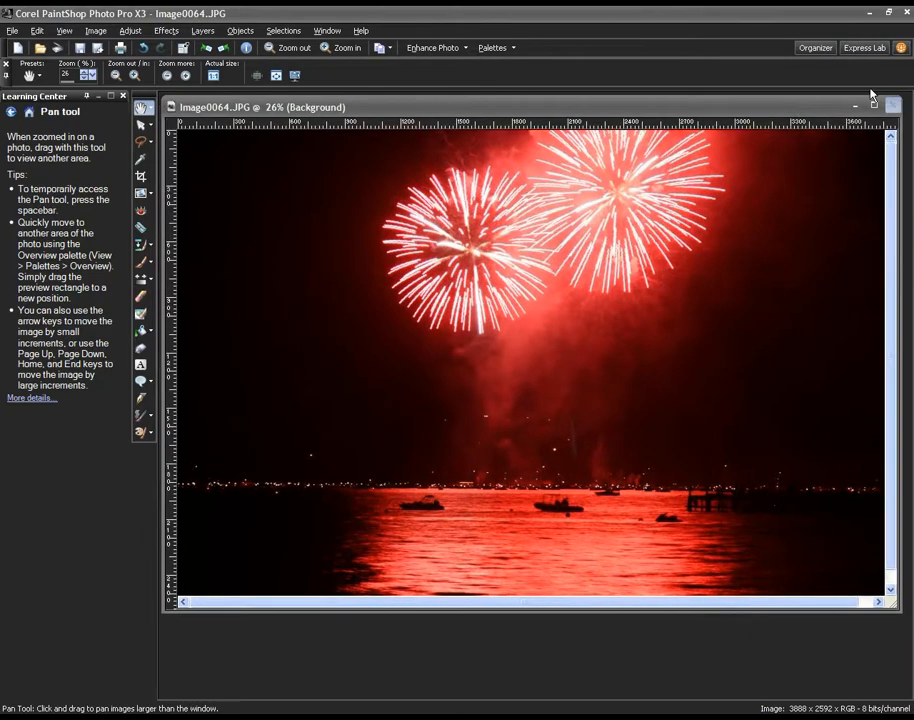
left_click(892, 105)
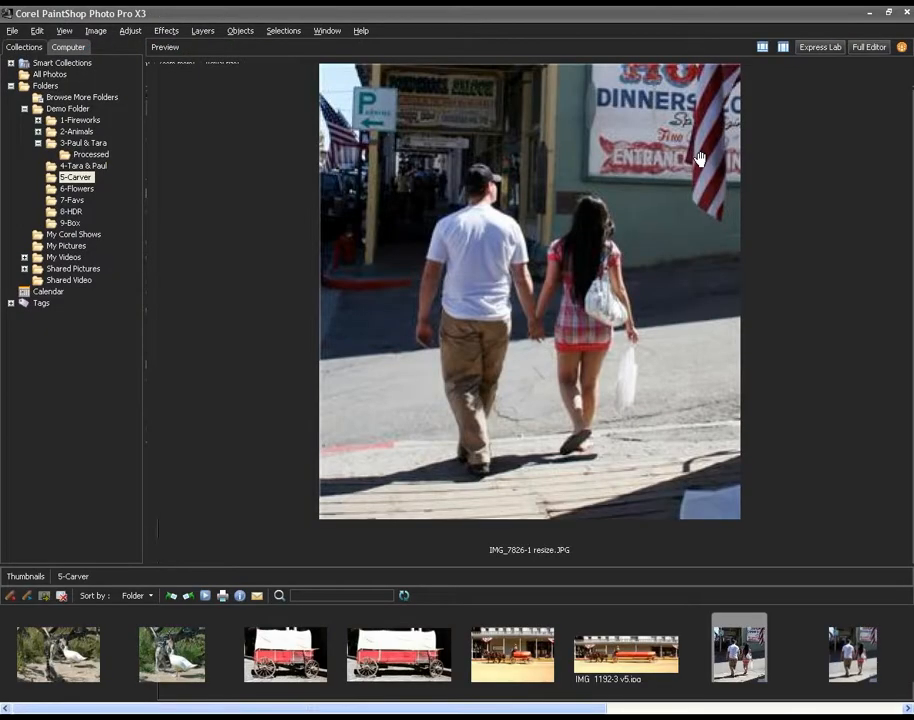
Step: Preview 7C6G9997.TIF from the 5-Carver folder enlarged and examine the lemurs, the goose and the striped tail in the foreground
left_click_drag(600, 710, 700, 710)
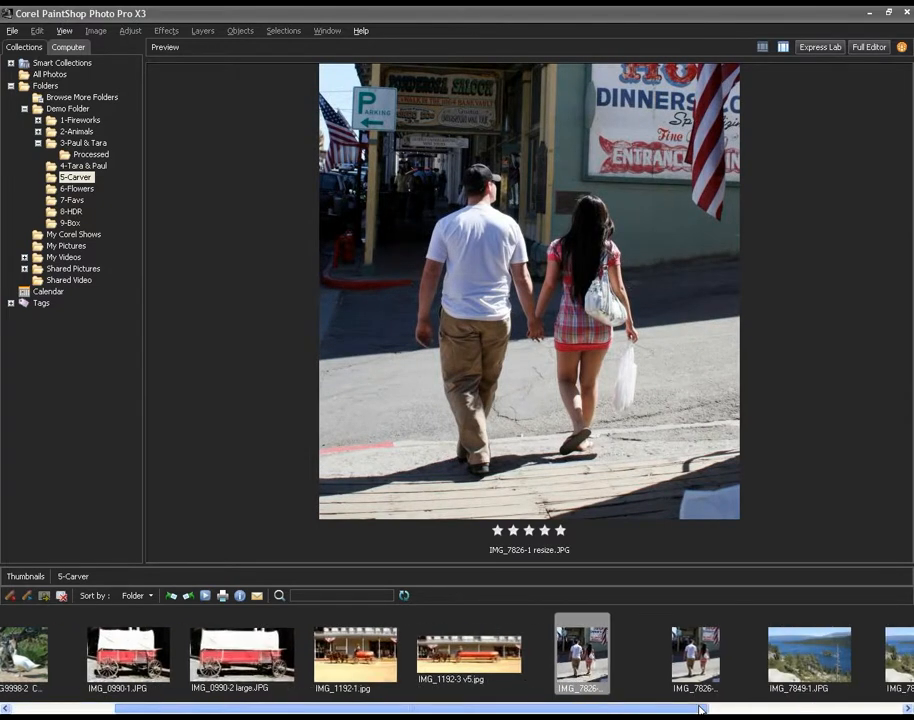
scroll(64, 660, "up", 2)
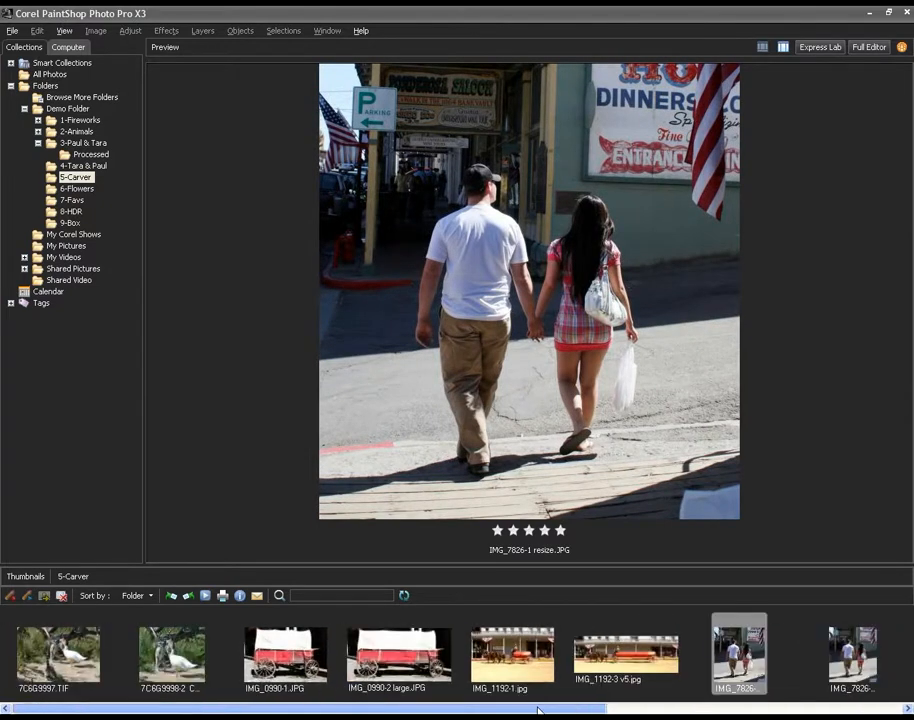
left_click(64, 660)
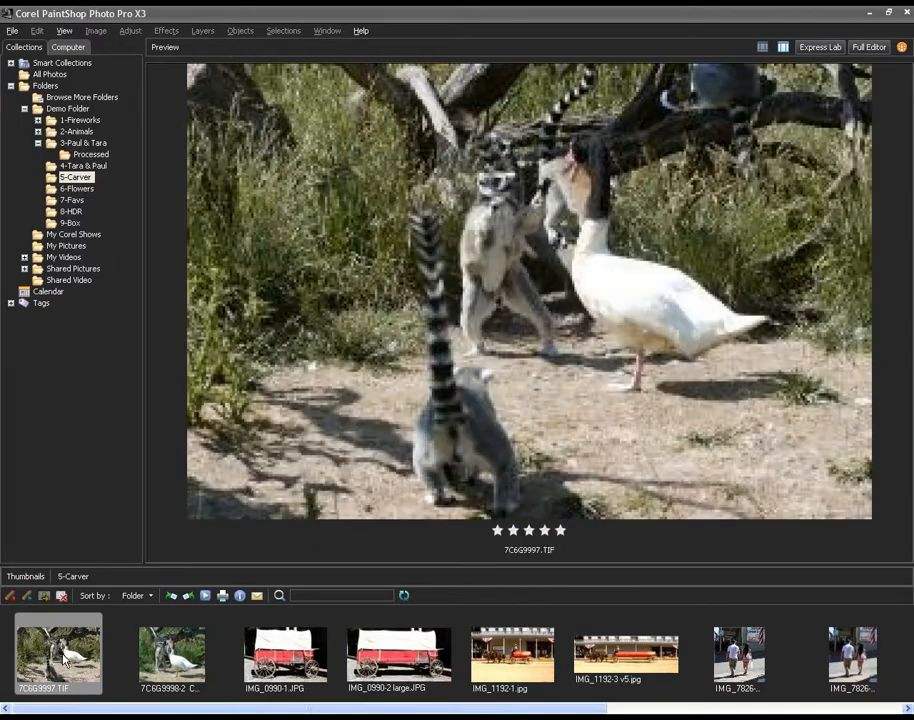
left_click(572, 182)
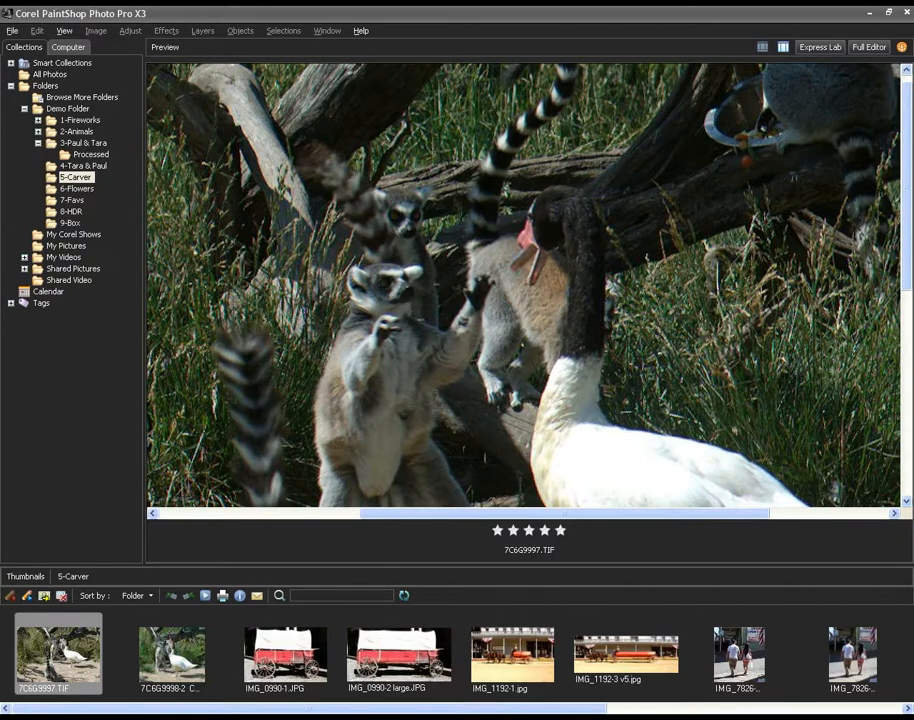
left_click_drag(504, 373, 528, 288)
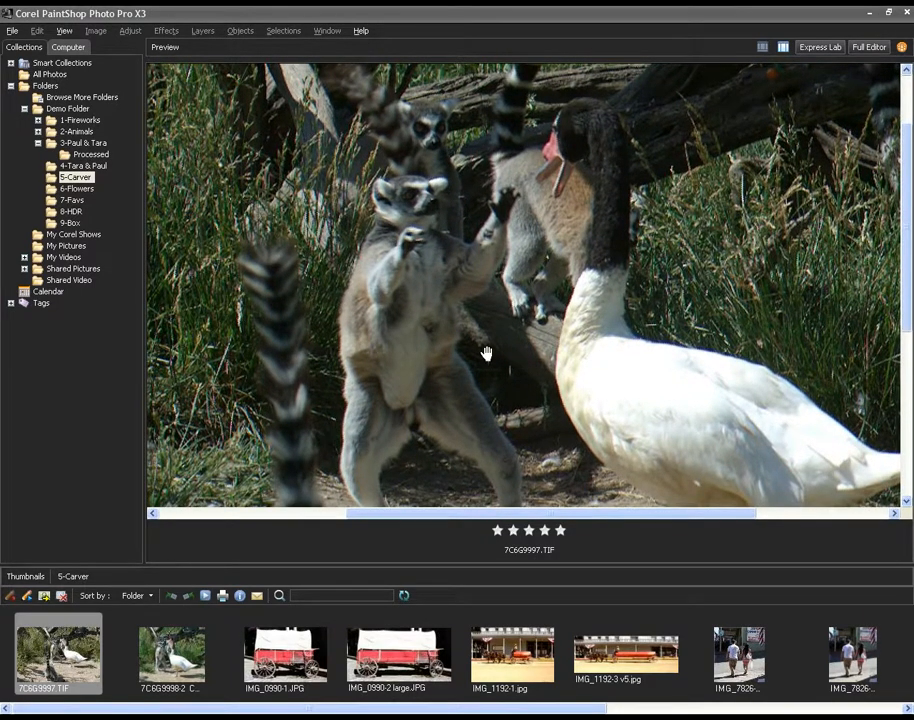
left_click_drag(487, 354, 489, 339)
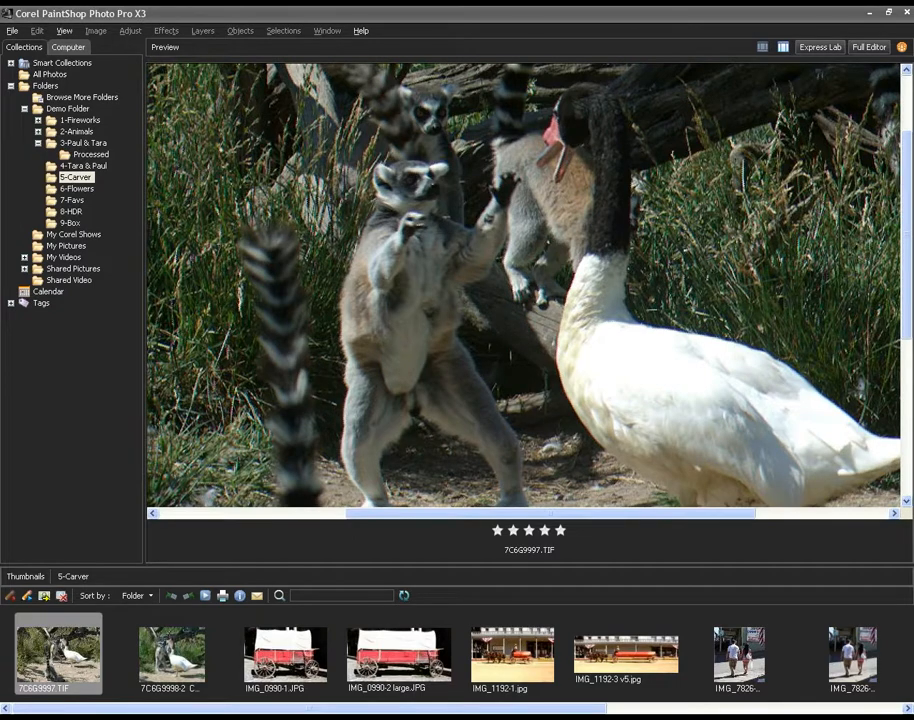
left_click_drag(510, 340, 547, 137)
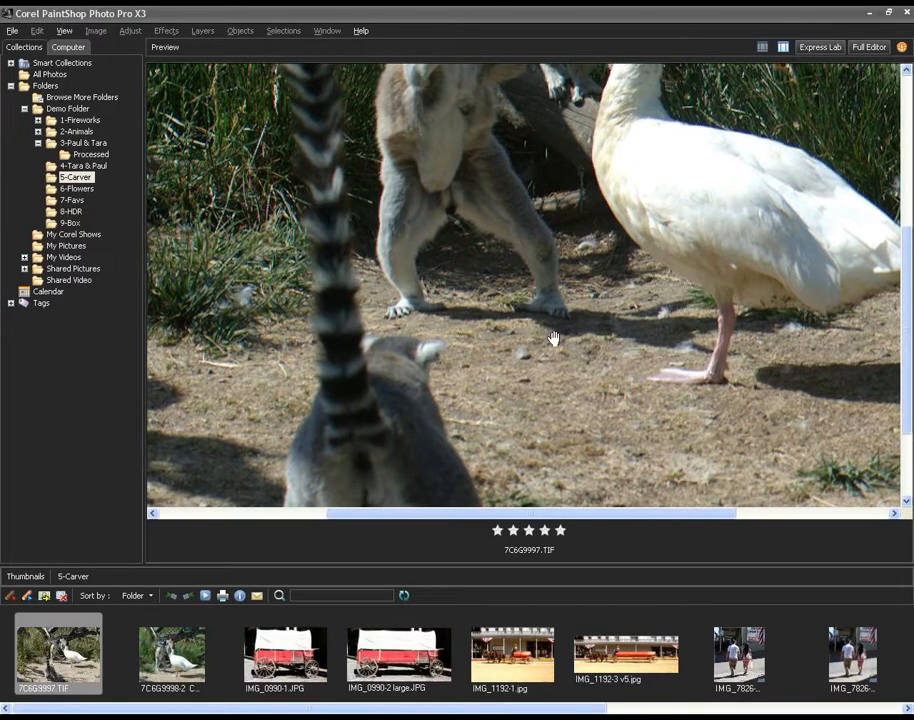
left_click_drag(553, 339, 561, 455)
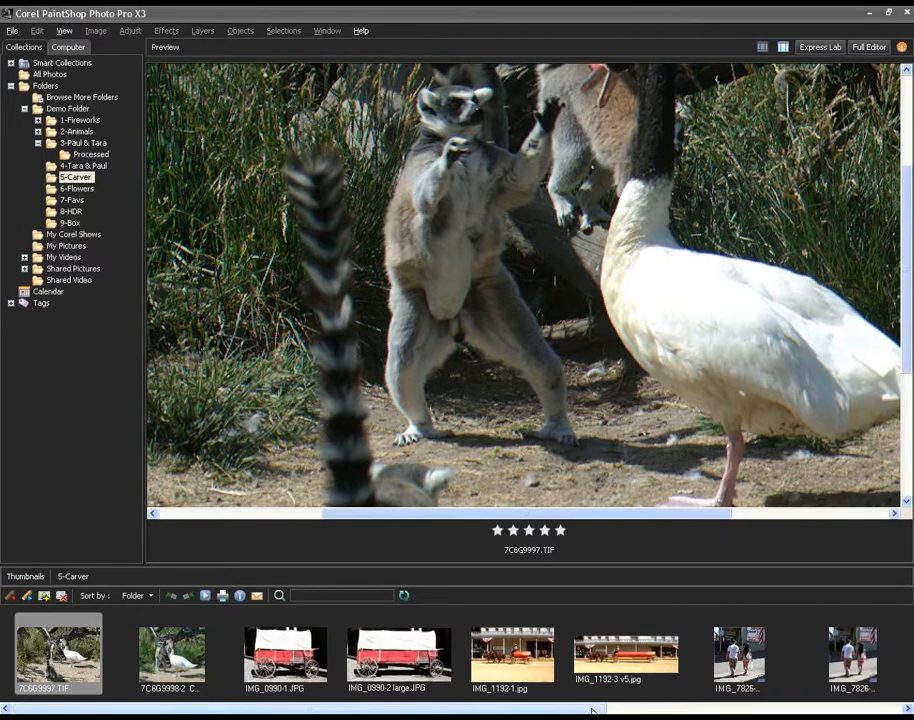
Step: Select the 5-Carver photos from 7C6G9997.TIF through IMG_8394-2 remove.JPG
left_click_drag(470, 710, 866, 705)
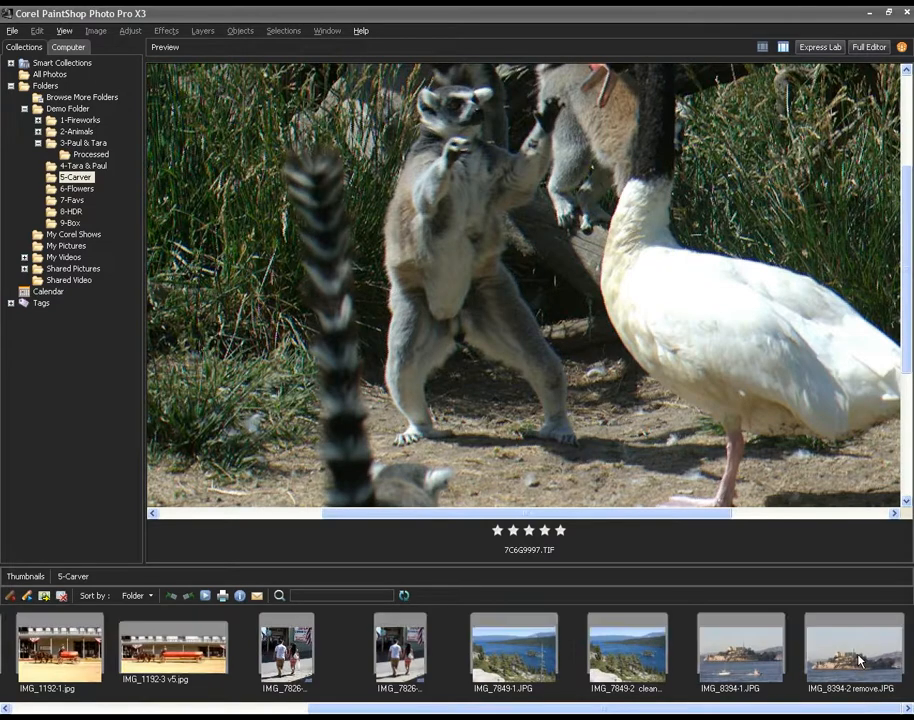